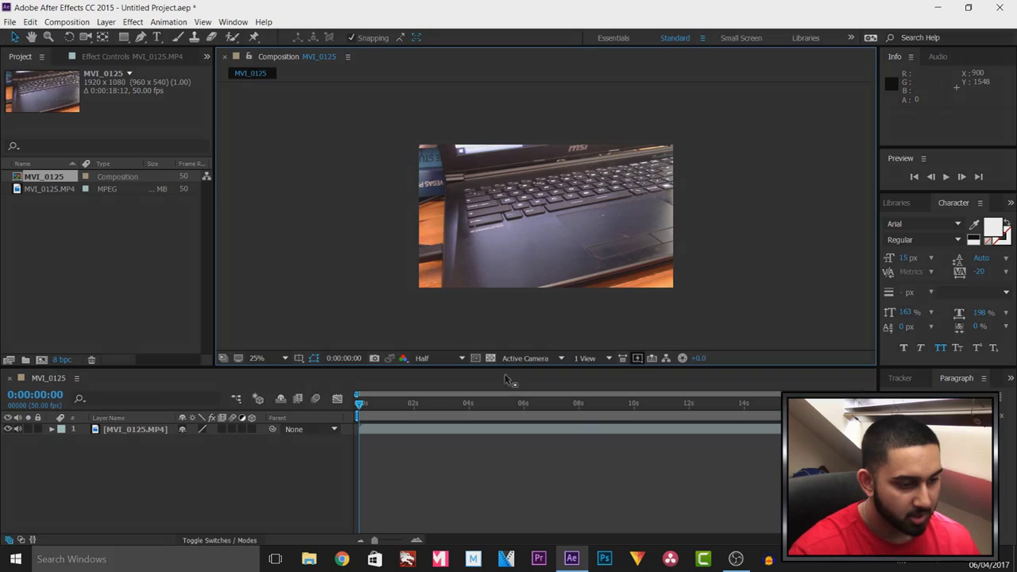
# Step: Scrub the keyboard footage to 0:00:10:21, zoom the viewer to 50% and select the MVI_0125.MP4 layer
pyautogui.moveTo(361, 407); pyautogui.dragTo(512, 430)
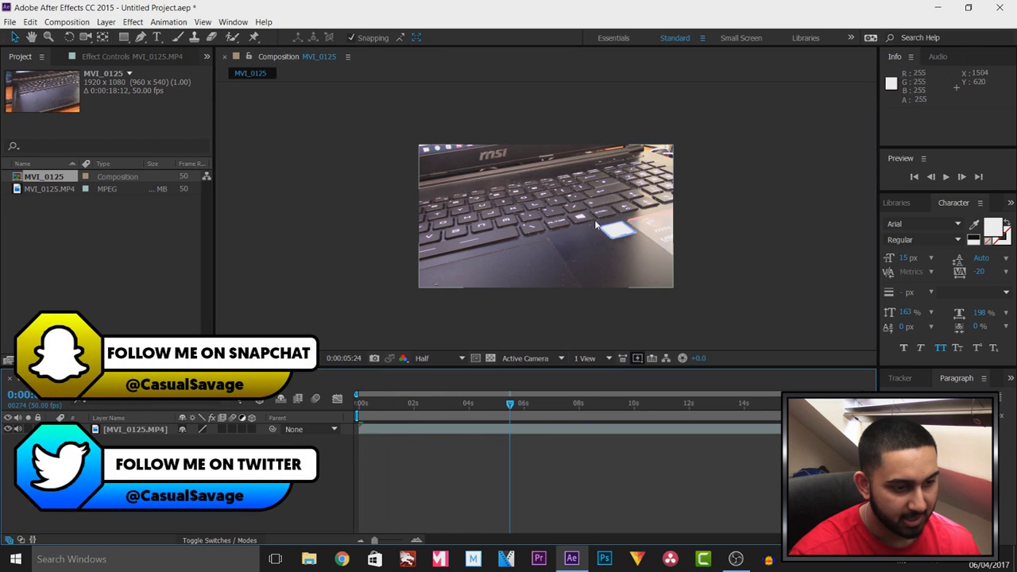
pyautogui.click(644, 405)
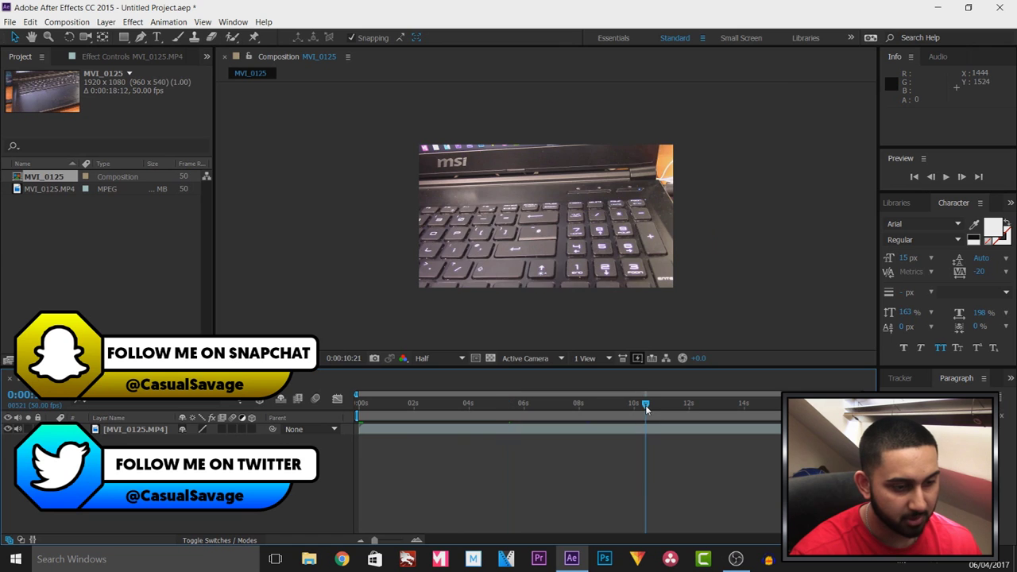
pyautogui.scroll(2, 547, 260)
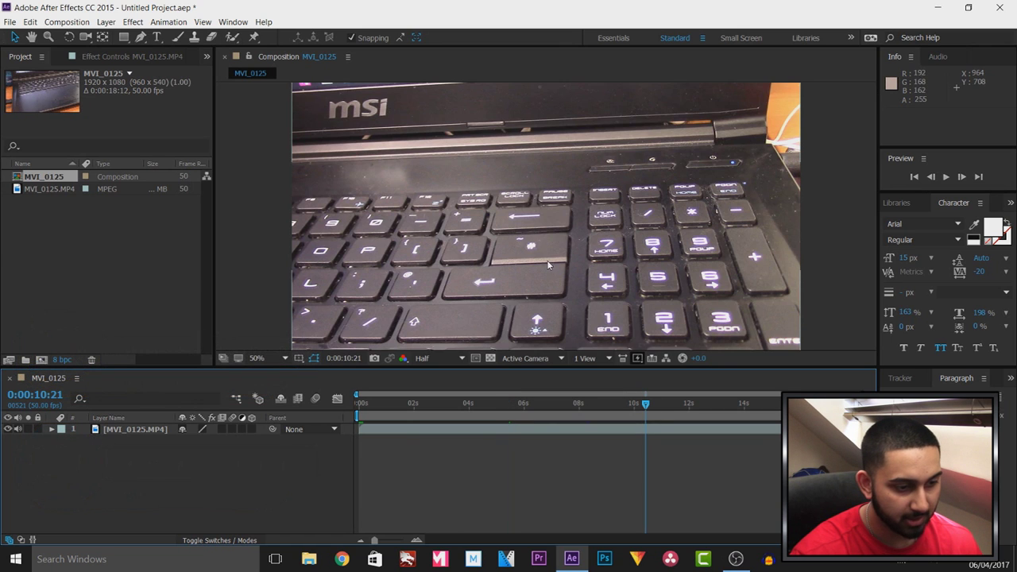
pyautogui.press('v')
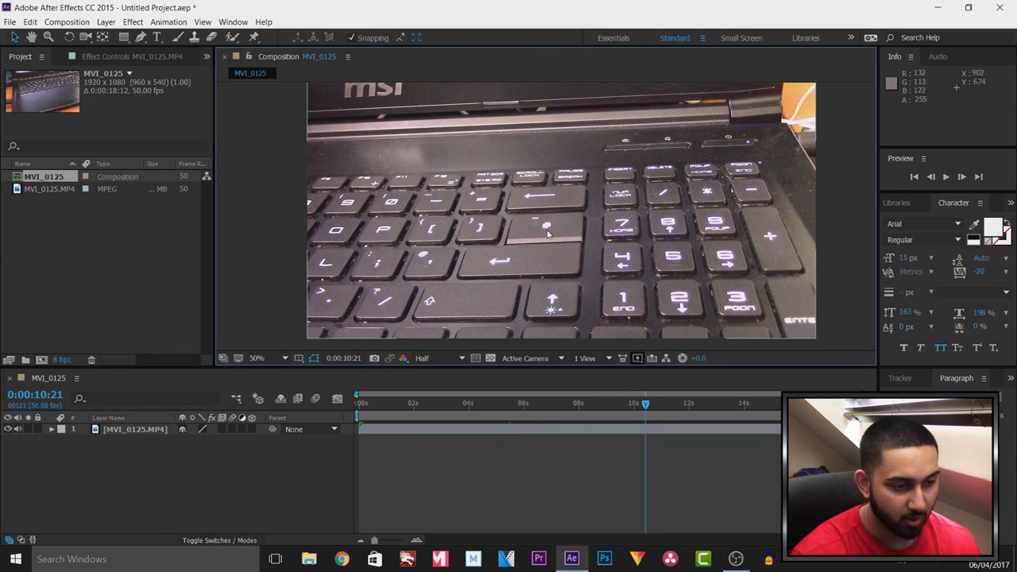
pyautogui.scroll(-2, 548, 229)
pyautogui.click(384, 270)
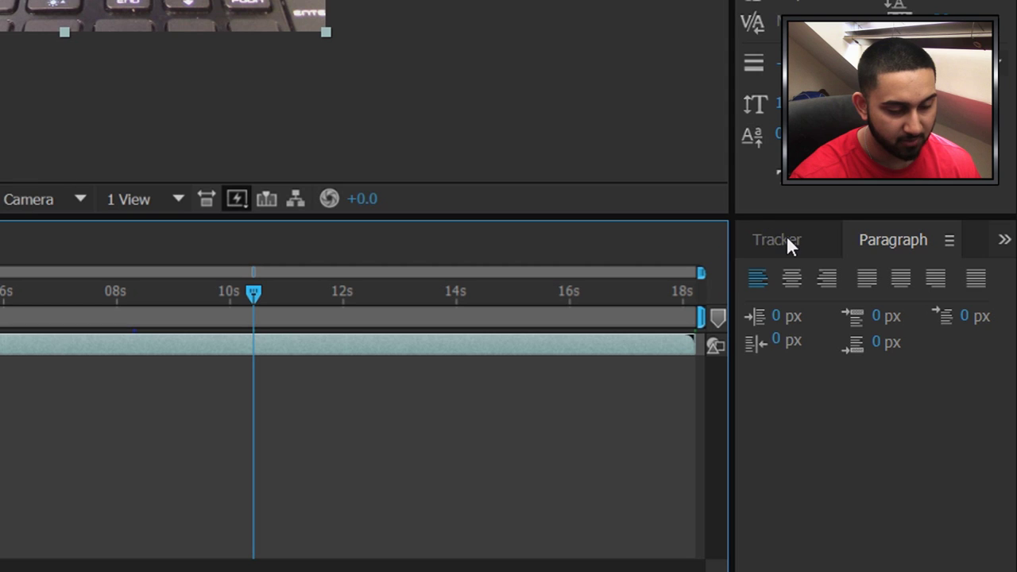
# Step: Run Track Camera on MVI_0125.MP4 and let the 3D Camera Tracker solve to 0.94 px average error
pyautogui.click(786, 237)
pyautogui.click(828, 281)
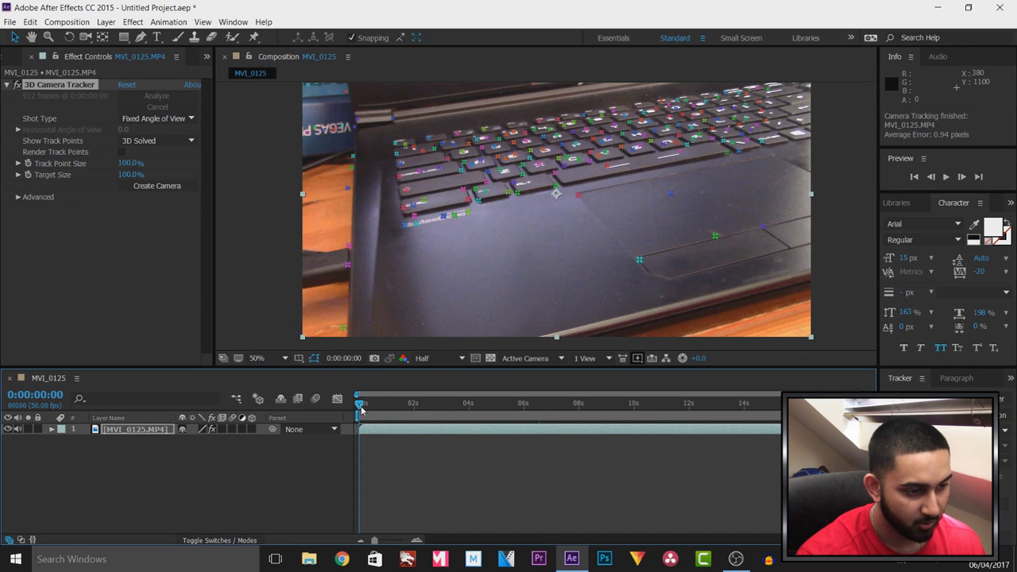
pyautogui.moveTo(361, 407); pyautogui.dragTo(595, 403)
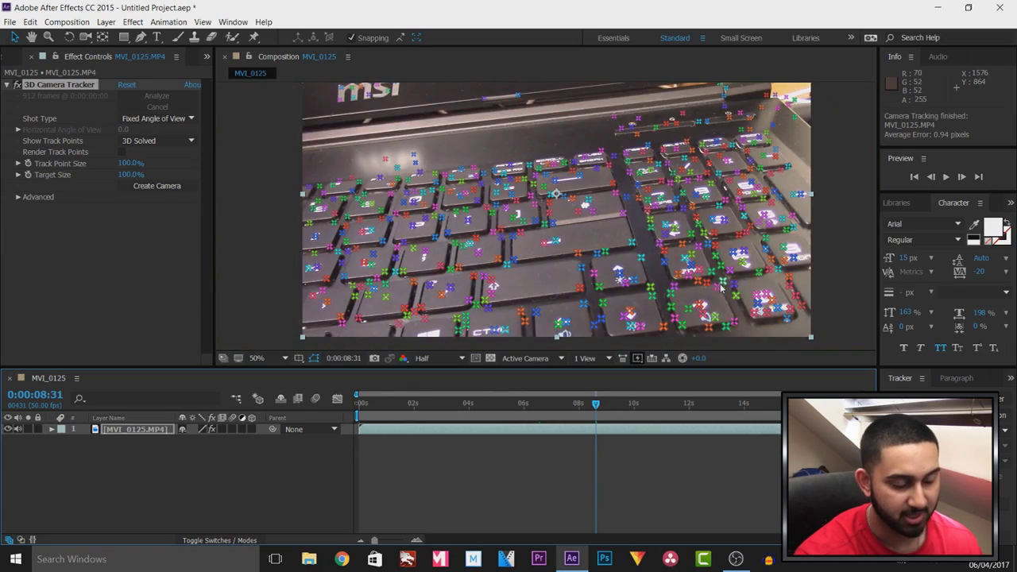
pyautogui.scroll(2, 592, 209)
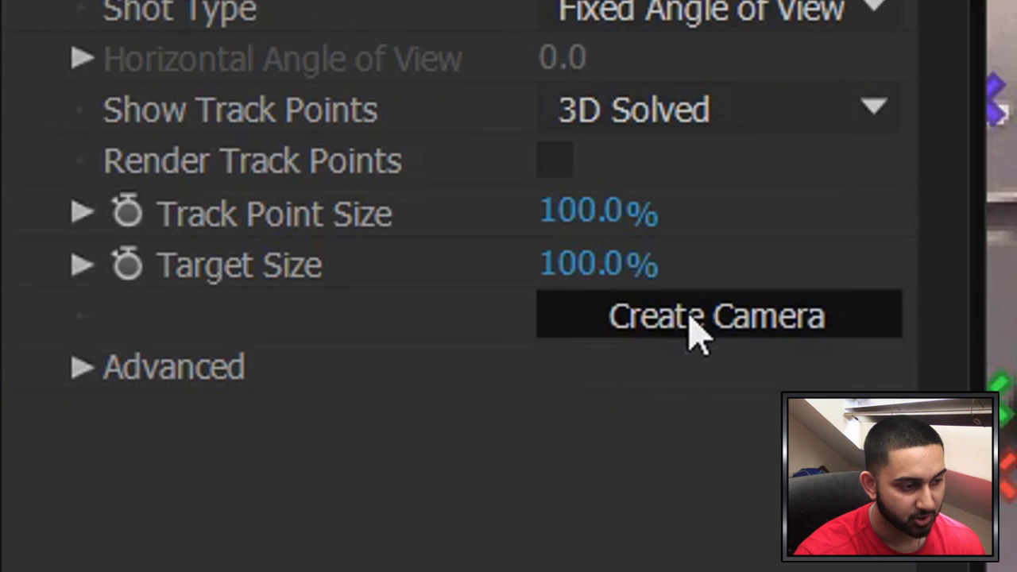
# Step: Create a tracker camera and a TEXT layer on the track point at the # key
pyautogui.click(151, 186)
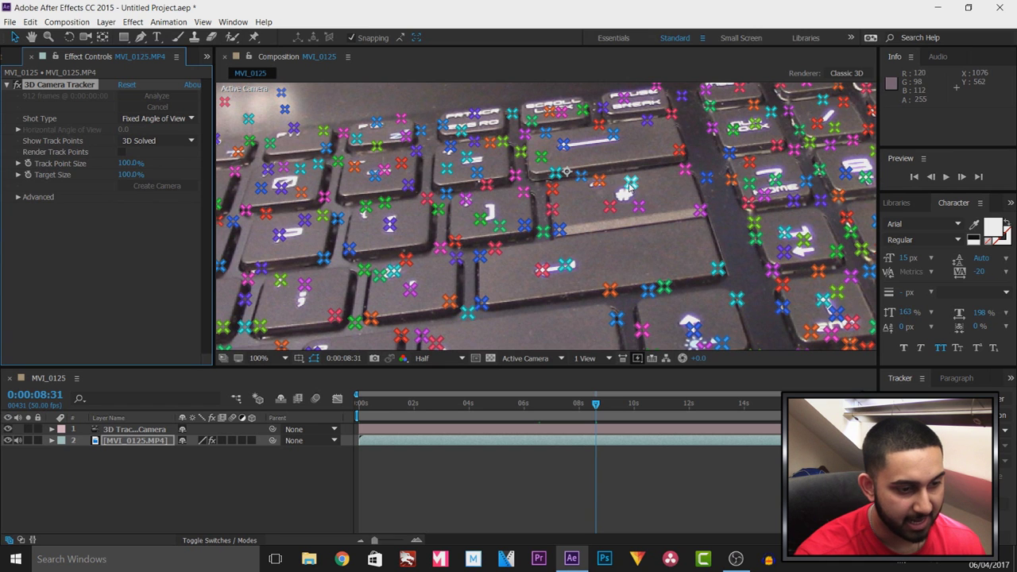
pyautogui.click(631, 185)
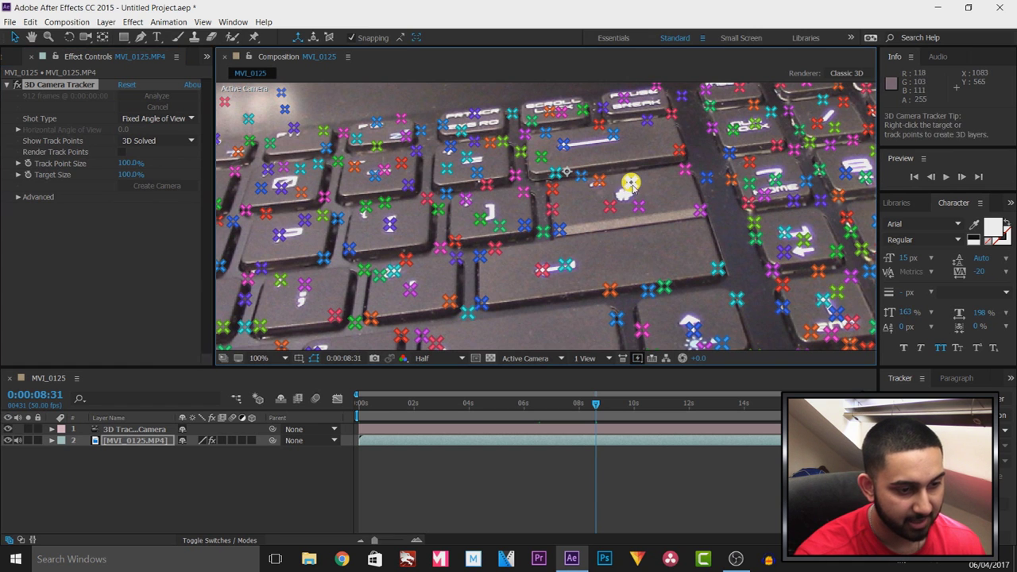
pyautogui.rightClick(630, 184)
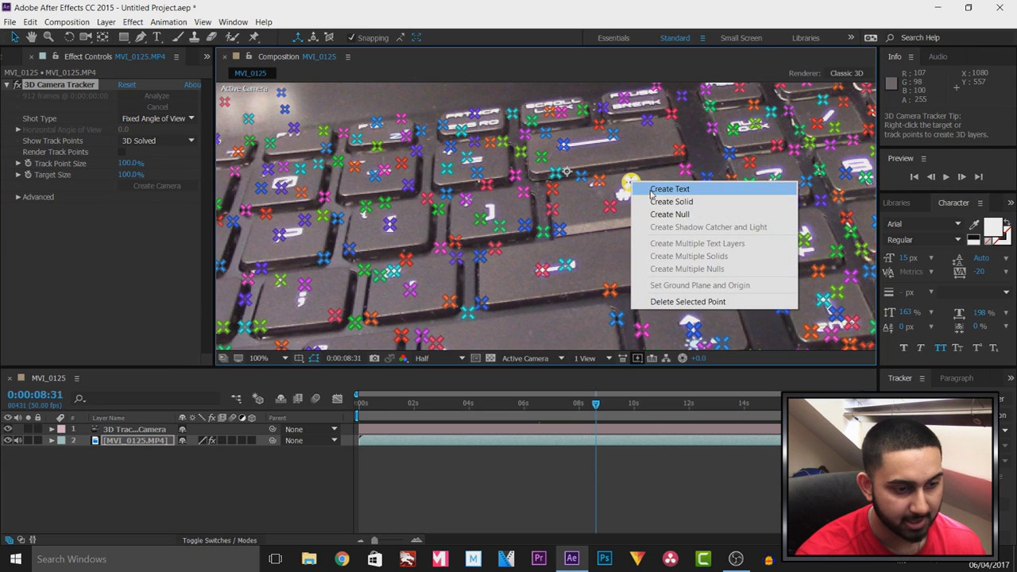
pyautogui.click(655, 189)
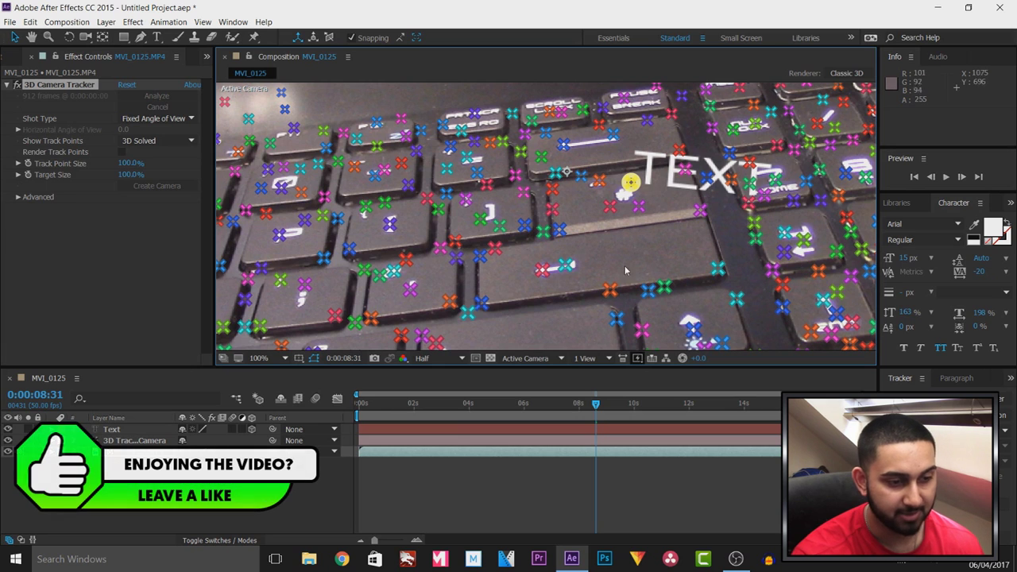
# Step: Play the comp from the start to check the TEXT layer stays pinned to the key
pyautogui.click(442, 428)
pyautogui.press('Home')
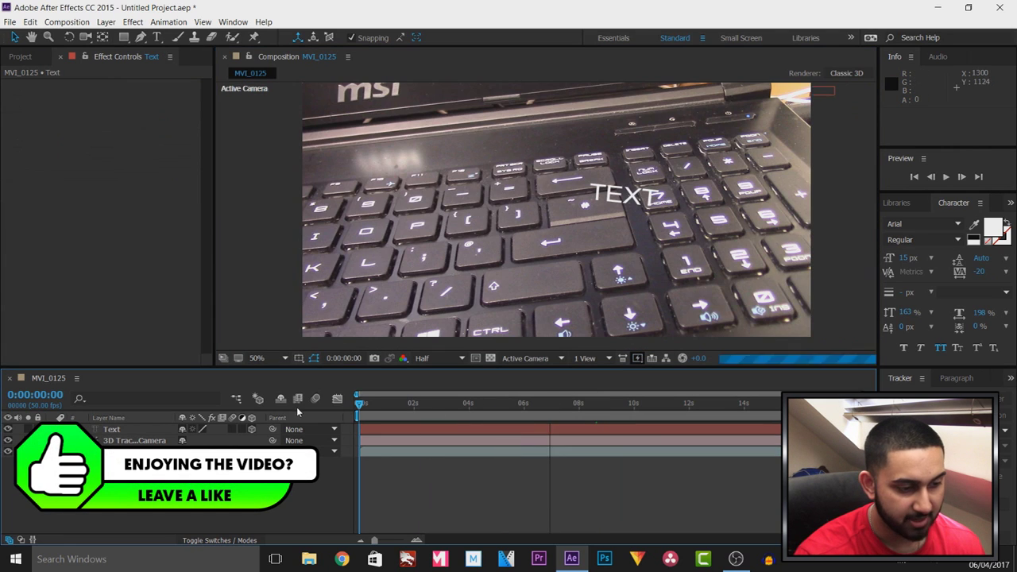
pyautogui.press('space')
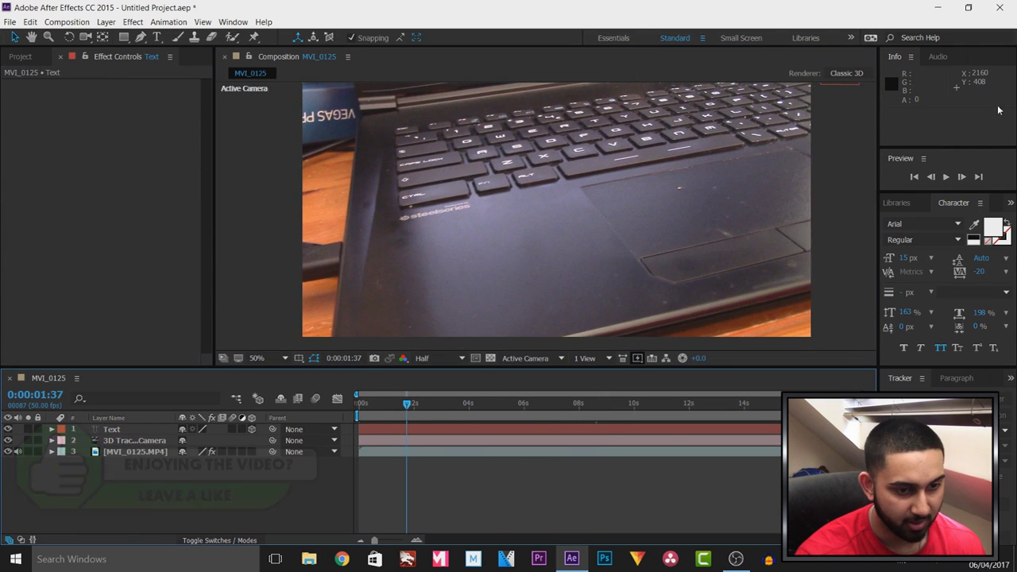
pyautogui.click(945, 177)
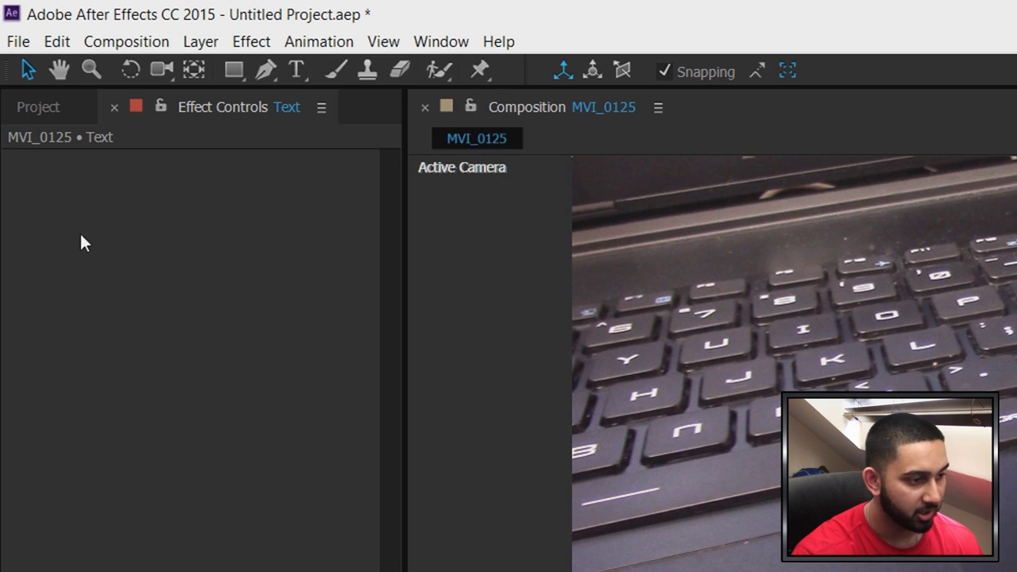
# Step: Create Comp 1 at 800×800 px, 29.97 fps, 0;00;14;20 long with a black background
pyautogui.click(153, 42)
pyautogui.click(179, 76)
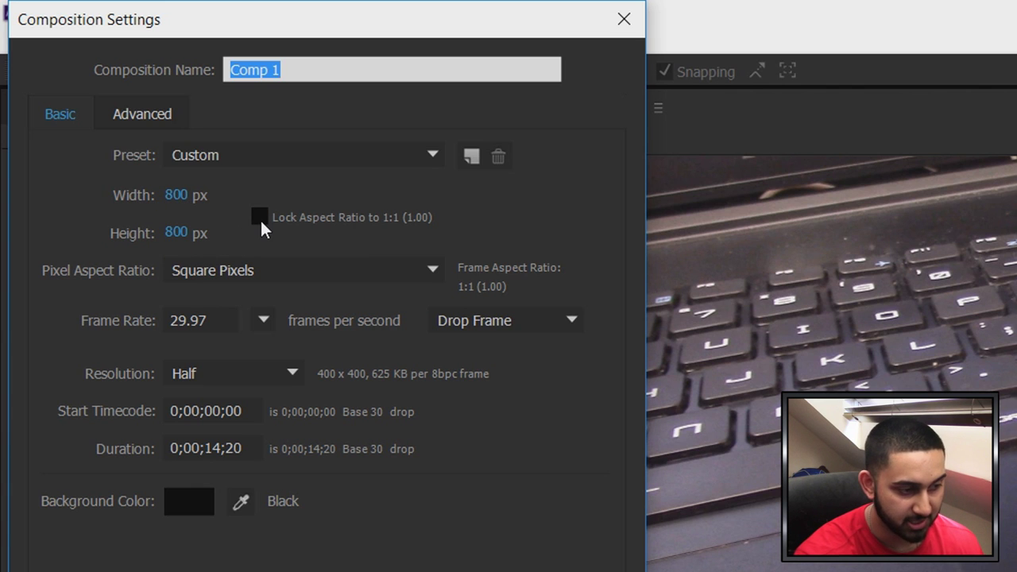
pyautogui.press('Return')
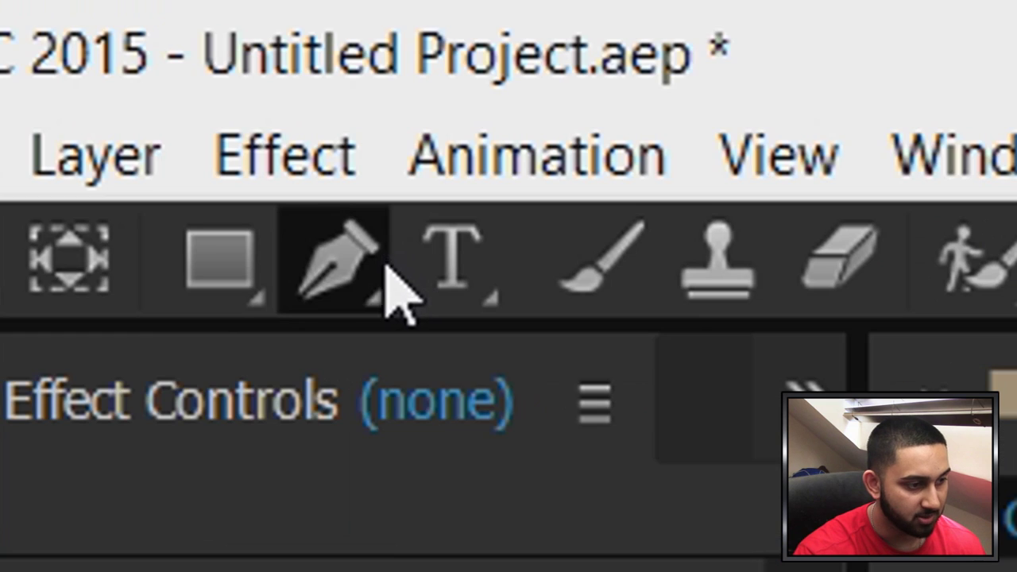
# Step: Set the Pen tool to no fill and a white stroke
pyautogui.click(146, 39)
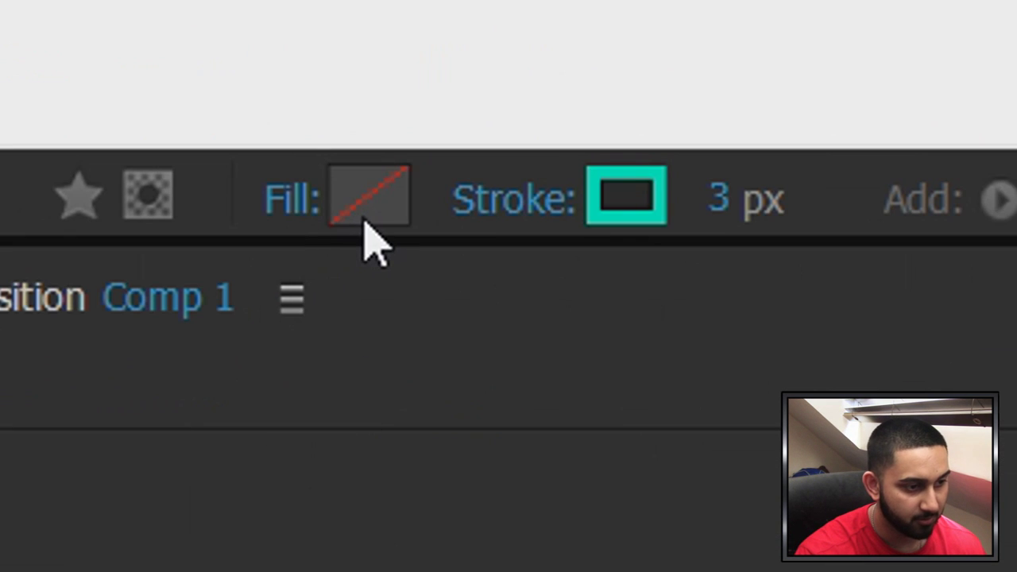
pyautogui.click(287, 208)
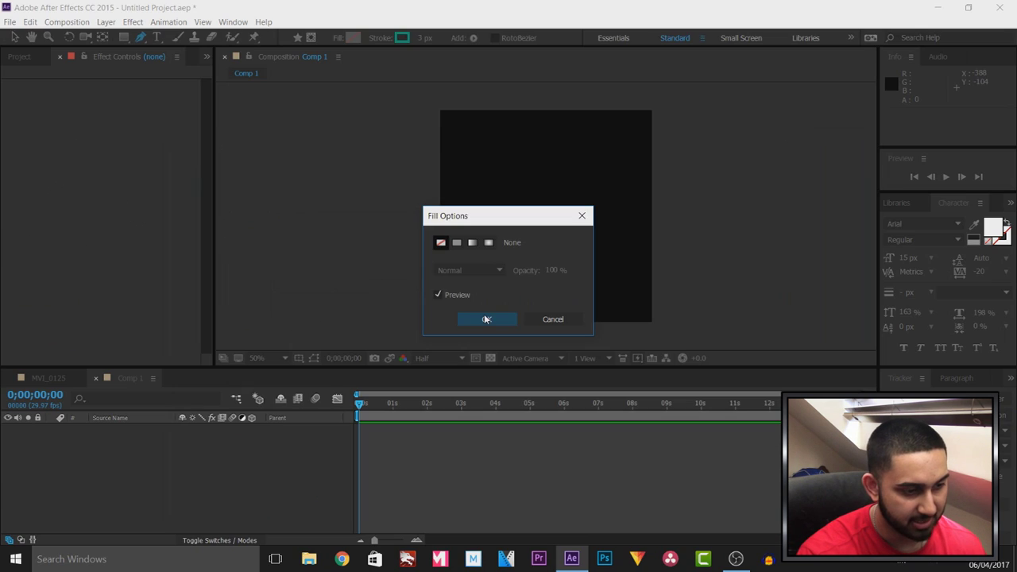
pyautogui.click(424, 476)
pyautogui.click(401, 37)
pyautogui.click(17, 33)
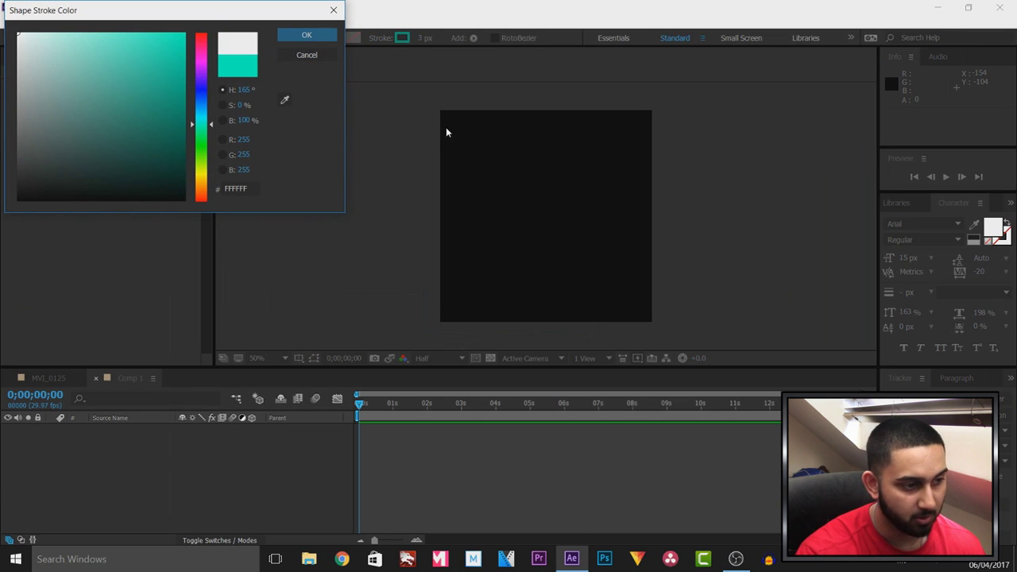
pyautogui.click(310, 38)
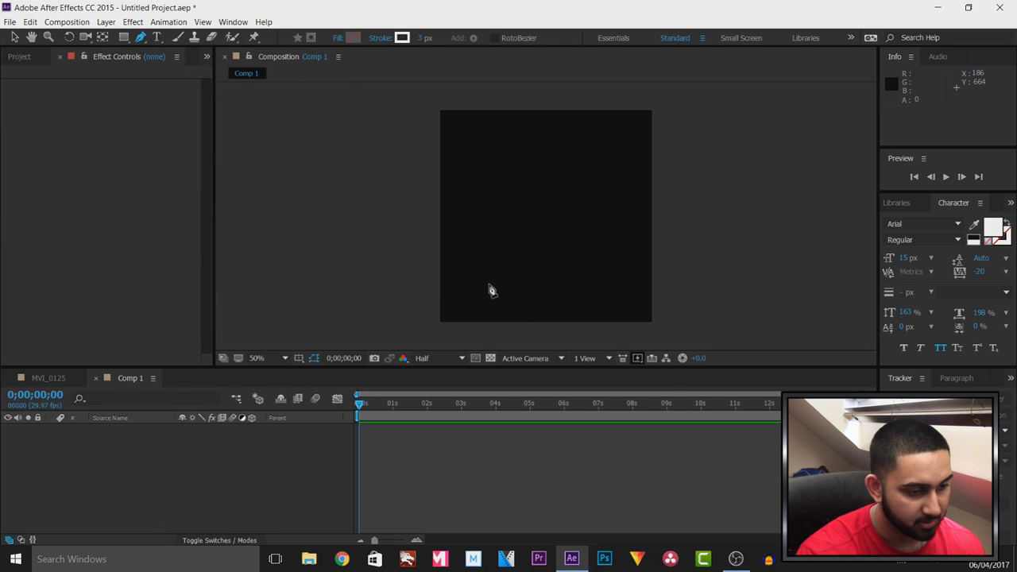
# Step: Draw a two-point diagonal line rising to the right and rename its layer 'Line'
pyautogui.click(514, 256)
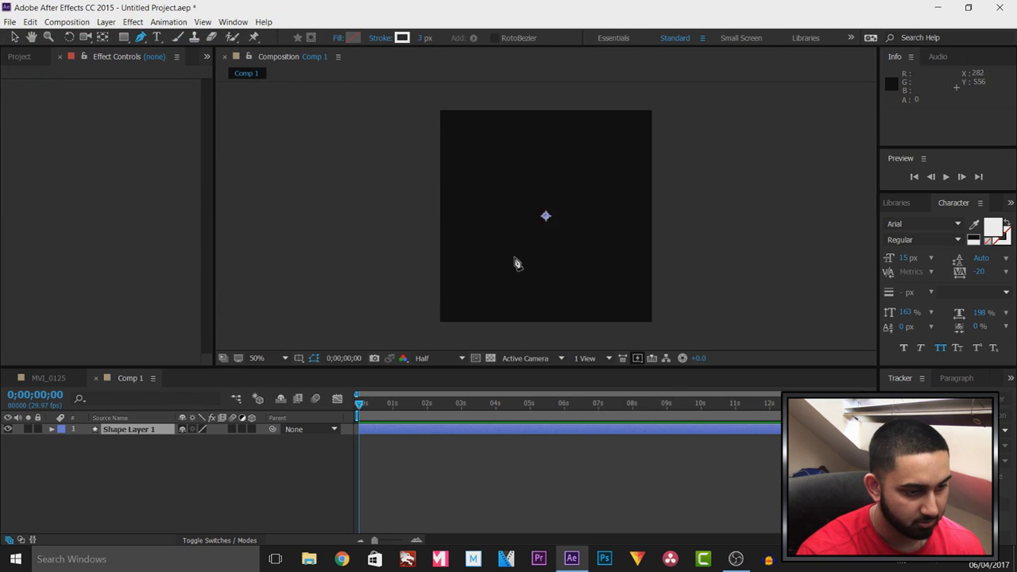
pyautogui.click(545, 182)
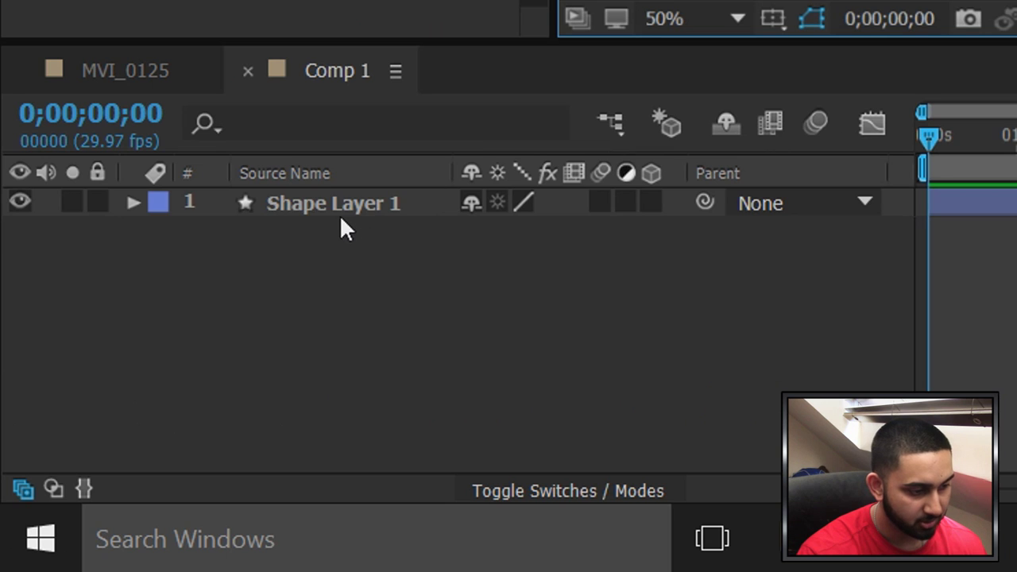
pyautogui.rightClick(347, 205)
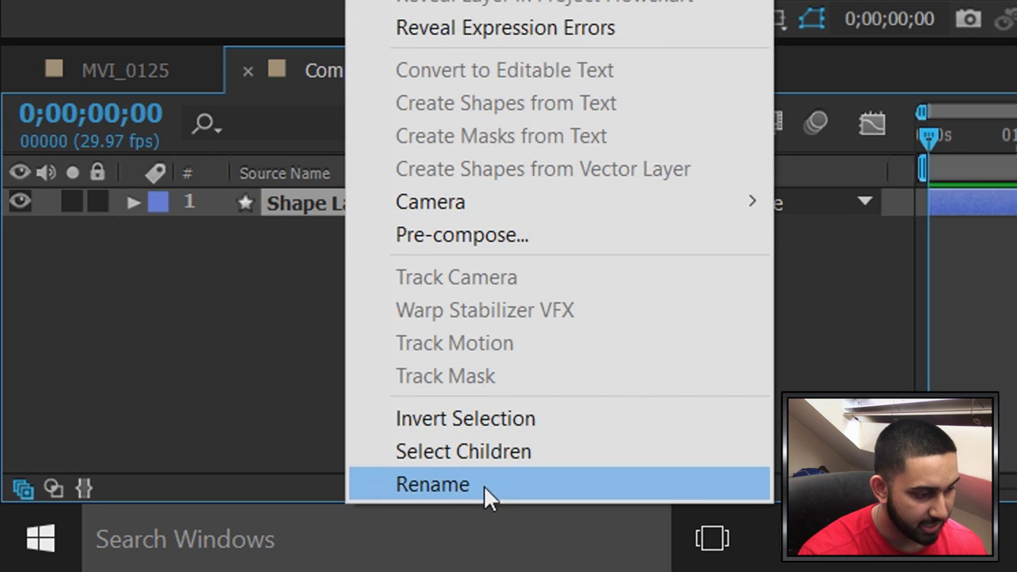
pyautogui.click(488, 497)
pyautogui.write('Line')
pyautogui.press('Return')
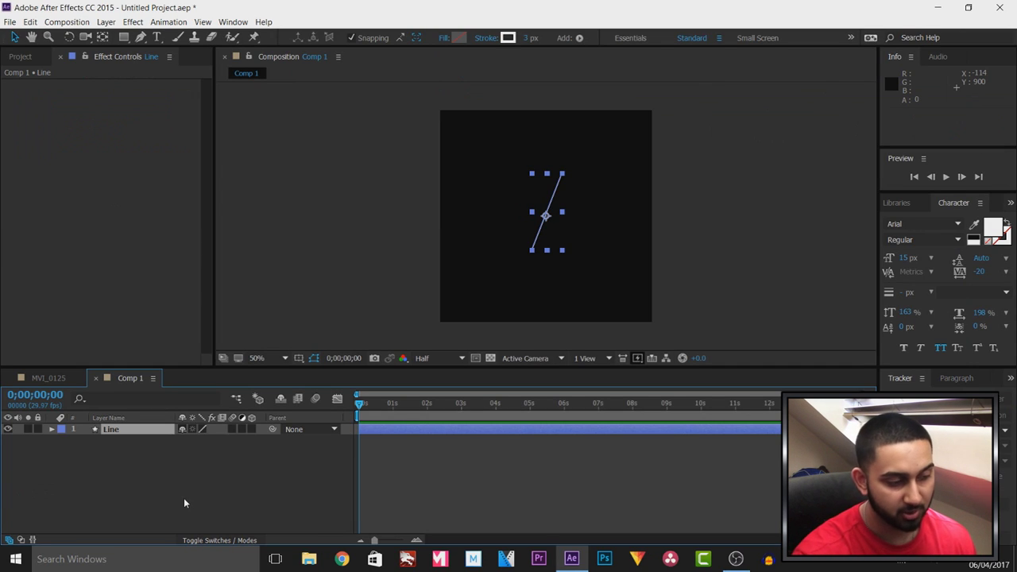
# Step: Deselect Line and set the Rectangle tool's fill to Solid Color
pyautogui.click(127, 477)
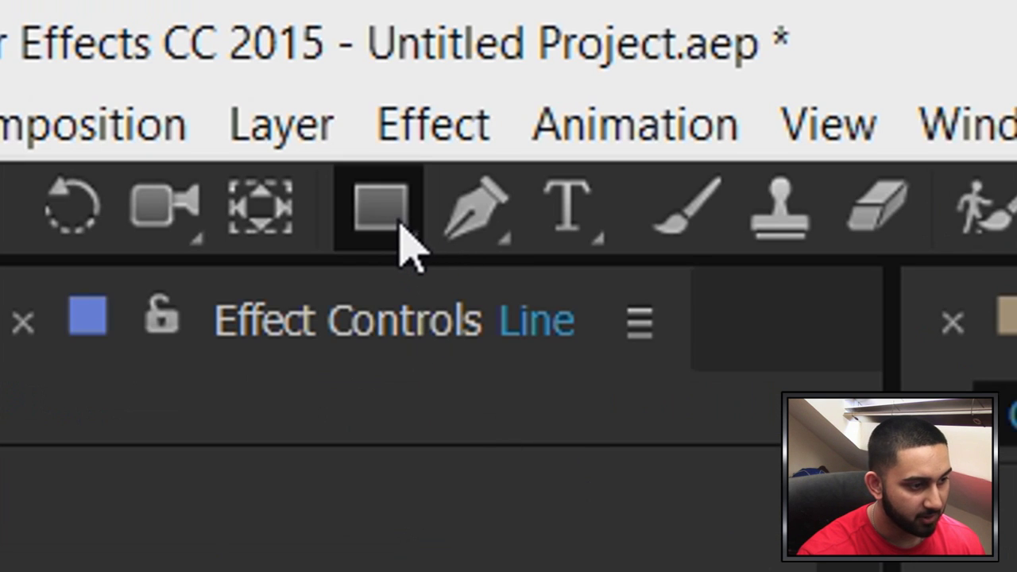
pyautogui.click(125, 39)
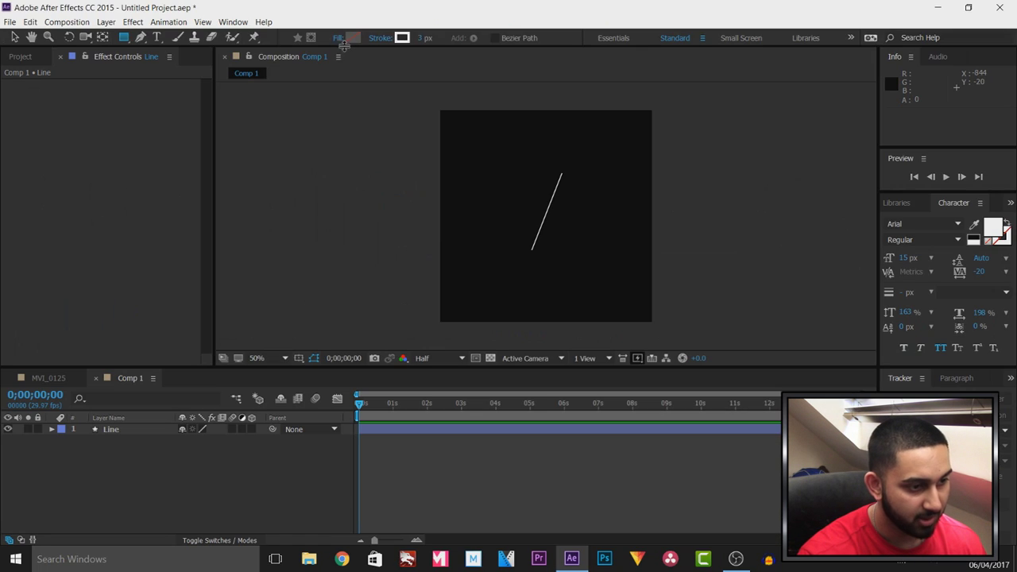
pyautogui.click(339, 38)
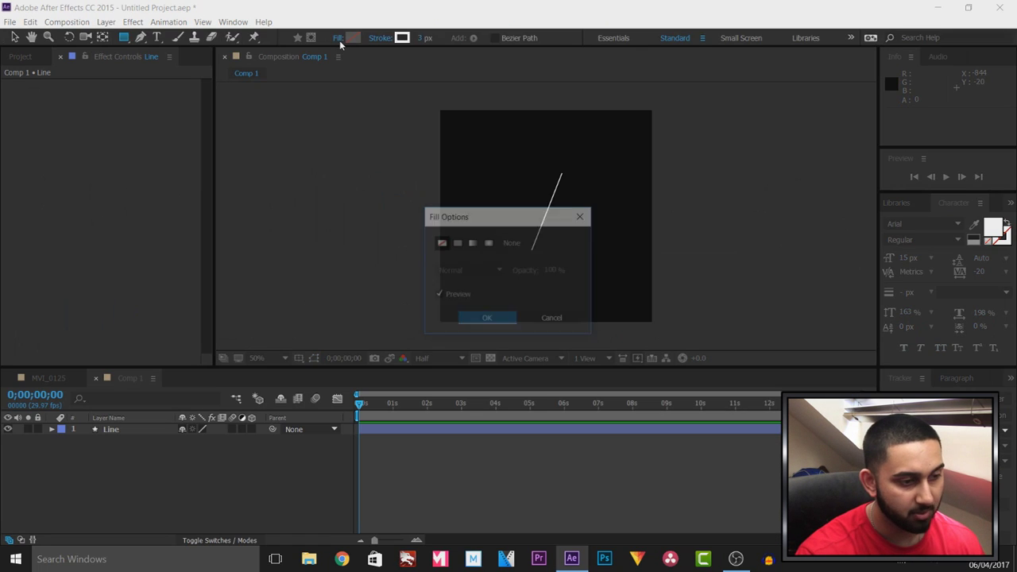
pyautogui.click(457, 242)
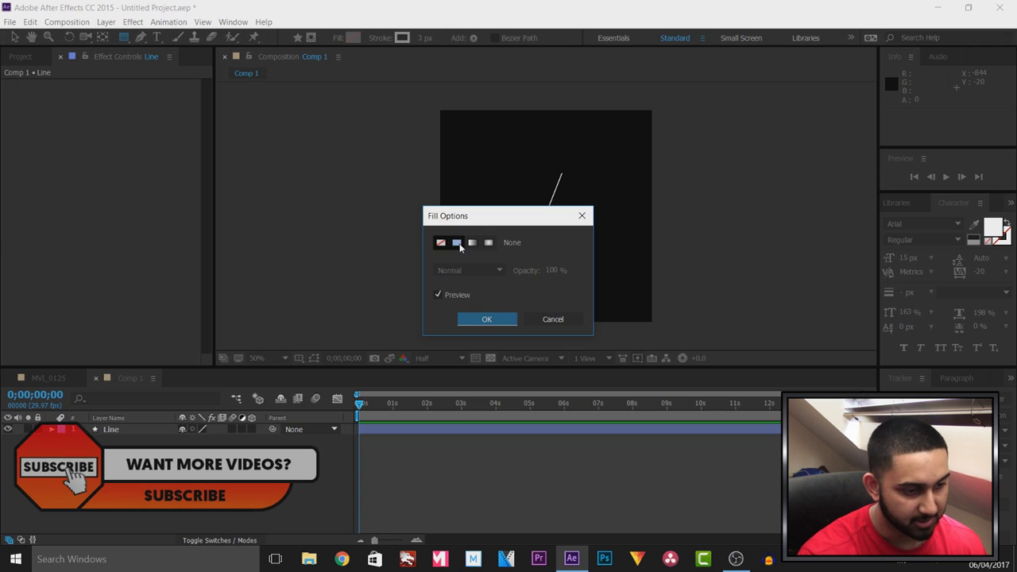
pyautogui.click(487, 319)
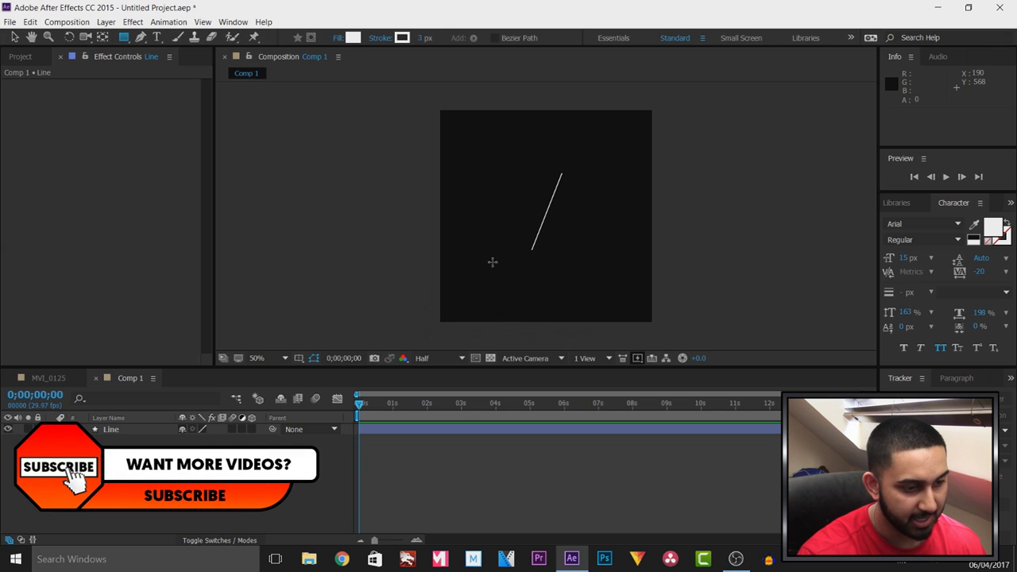
# Step: Draw a small white square just below the line's lower end
pyautogui.press('.')
pyautogui.press('.')
pyautogui.press(',')
pyautogui.moveTo(506, 293); pyautogui.dragTo(512, 302)
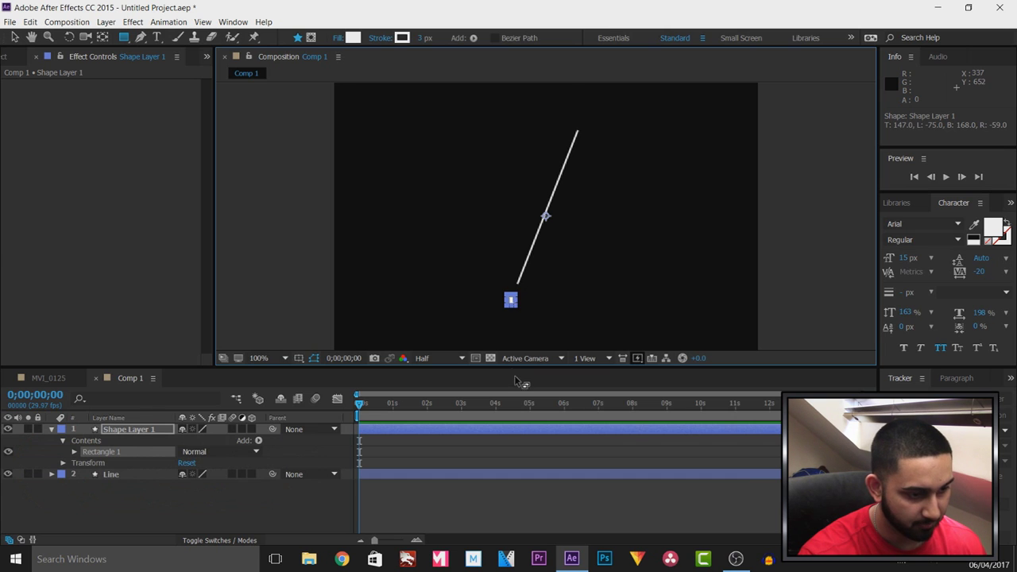
pyautogui.press('v')
pyautogui.press('.')
# Step: Rename the new square's shape layer to 'Box'
pyautogui.click(342, 250)
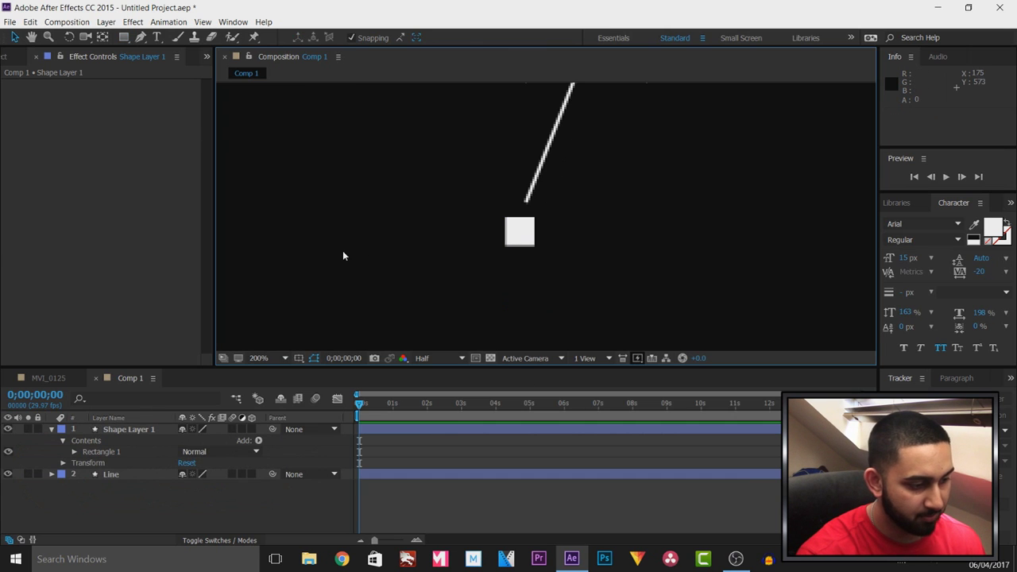
pyautogui.click(51, 430)
pyautogui.rightClick(118, 429)
pyautogui.click(162, 538)
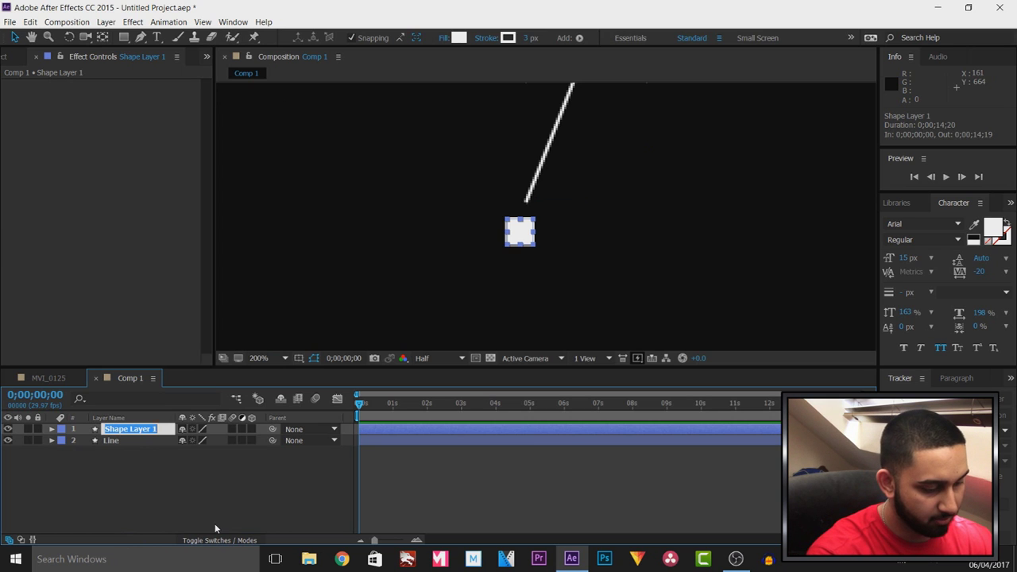
pyautogui.write('Box')
pyautogui.press('Return')
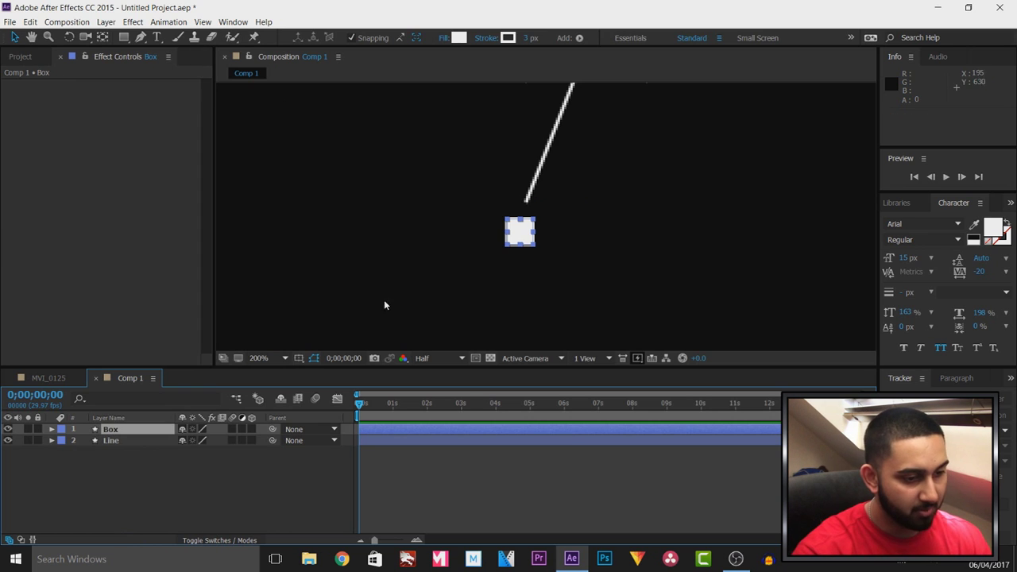
pyautogui.click(500, 267)
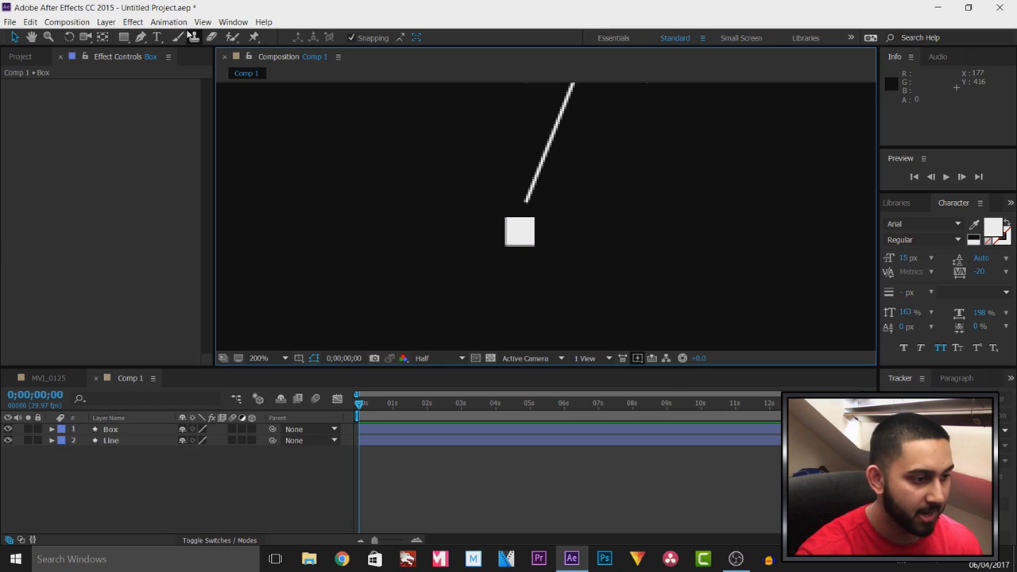
pyautogui.click(125, 37)
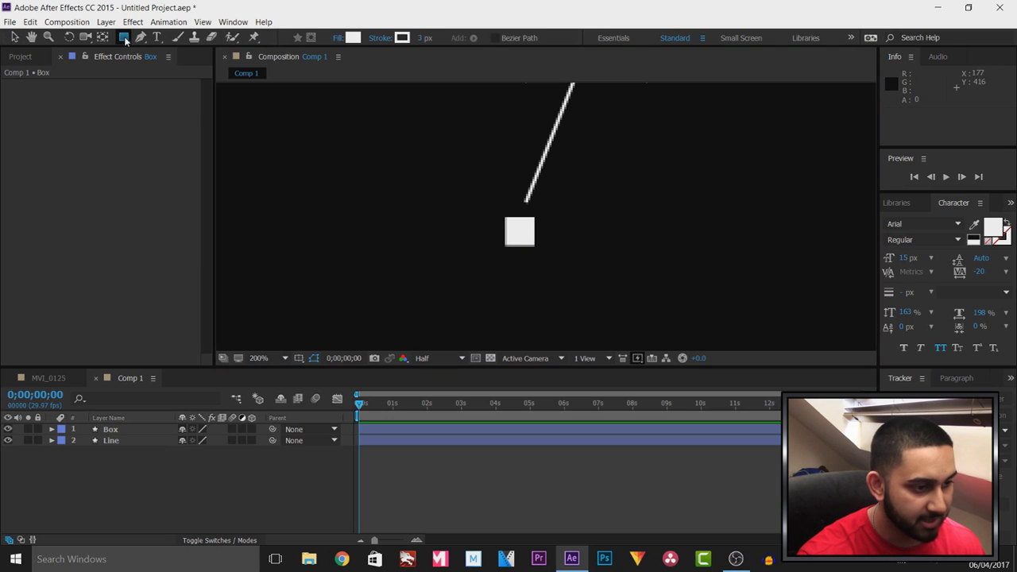
# Step: Set the rectangle fill to None and the stroke colour to cyan #00FFE6
pyautogui.click(338, 38)
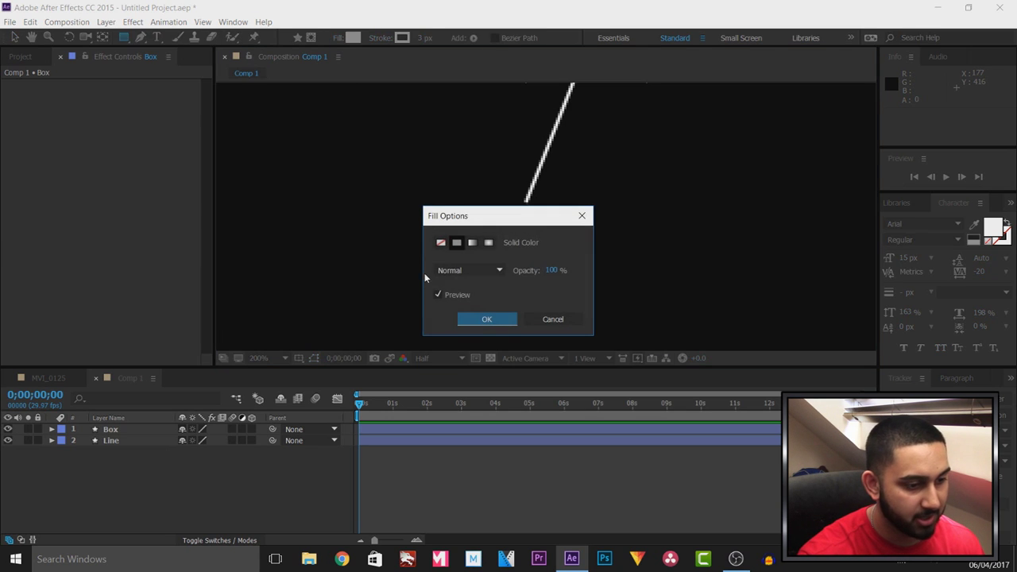
pyautogui.click(486, 319)
pyautogui.click(402, 37)
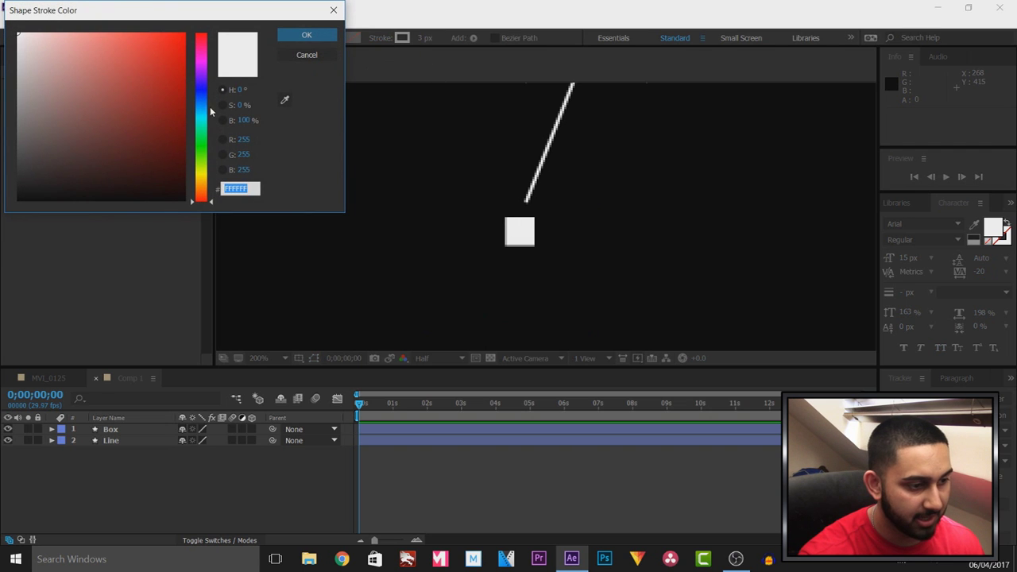
pyautogui.write('00FFE6')
pyautogui.press('Tab')
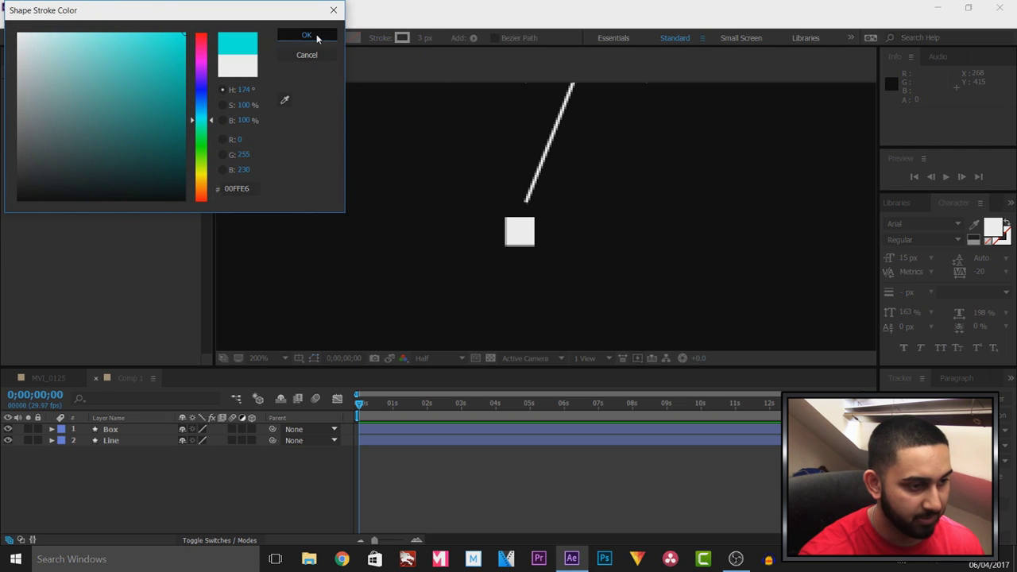
pyautogui.click(318, 35)
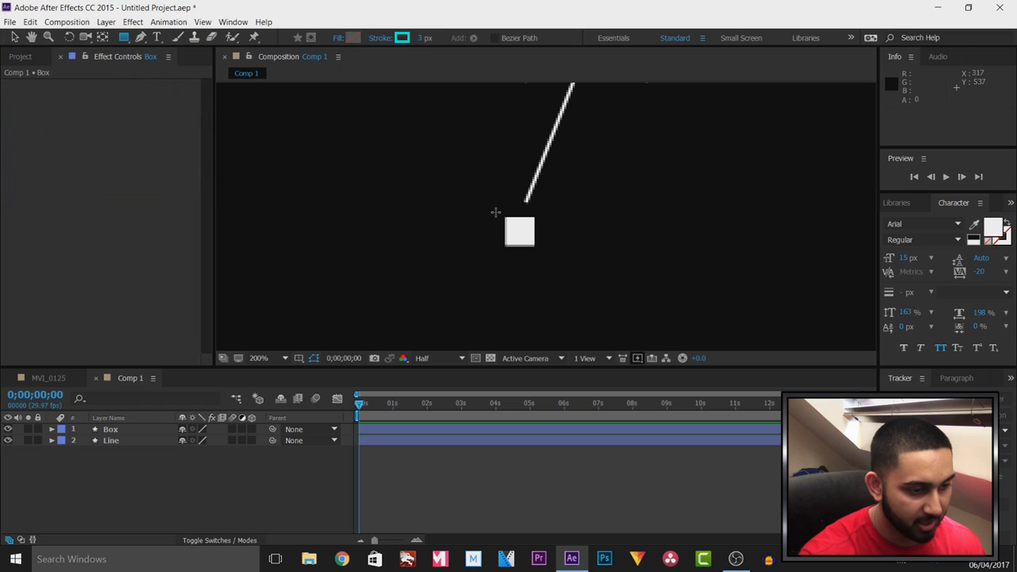
# Step: Draw a cyan rectangle framing the white square and name its layer 'Box Outline'
pyautogui.moveTo(495, 212); pyautogui.dragTo(546, 254)
pyautogui.press(',')
pyautogui.press('v')
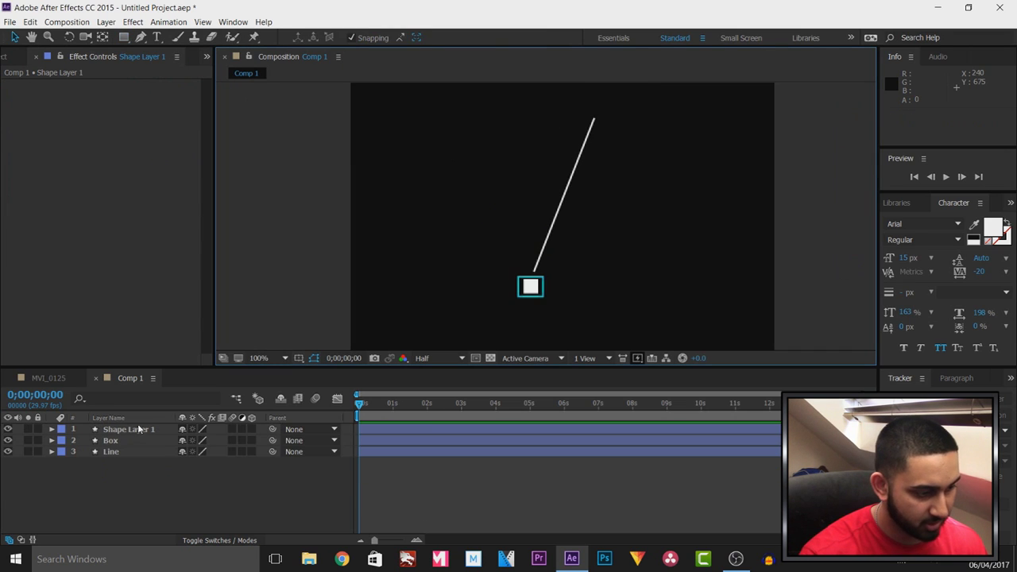
pyautogui.rightClick(134, 429)
pyautogui.click(197, 540)
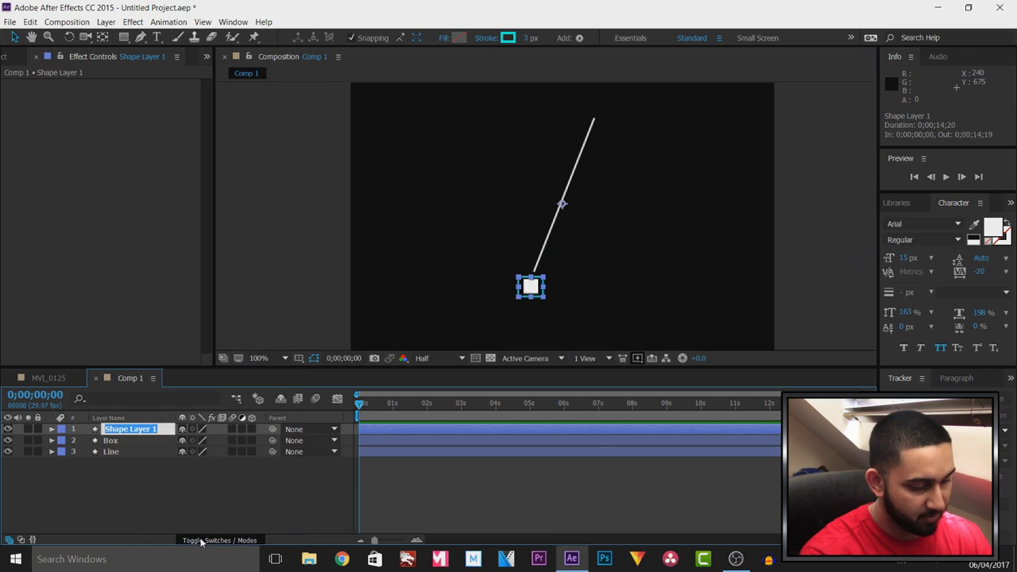
pyautogui.write('Box Outline')
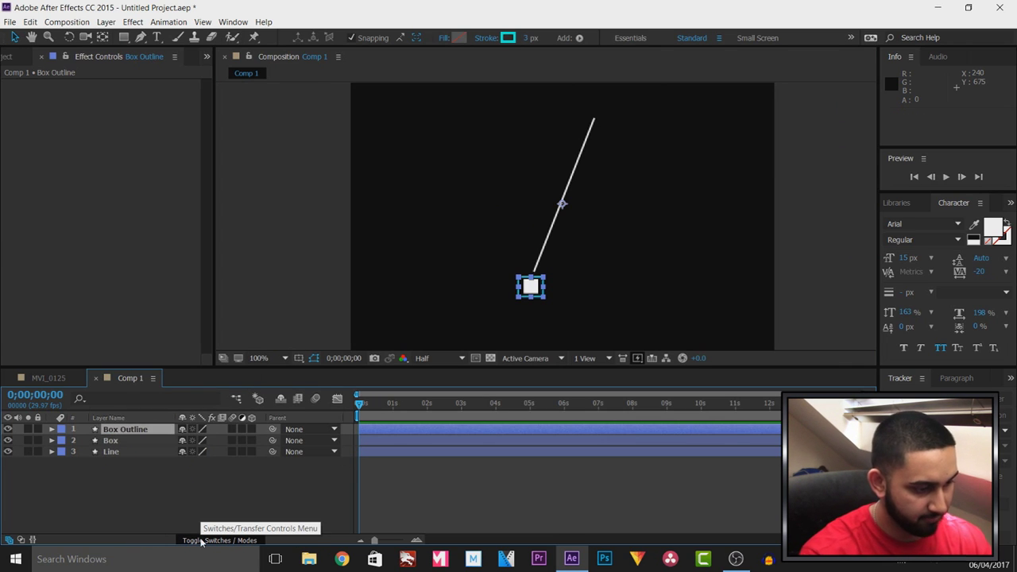
pyautogui.press('Return')
pyautogui.click(112, 451)
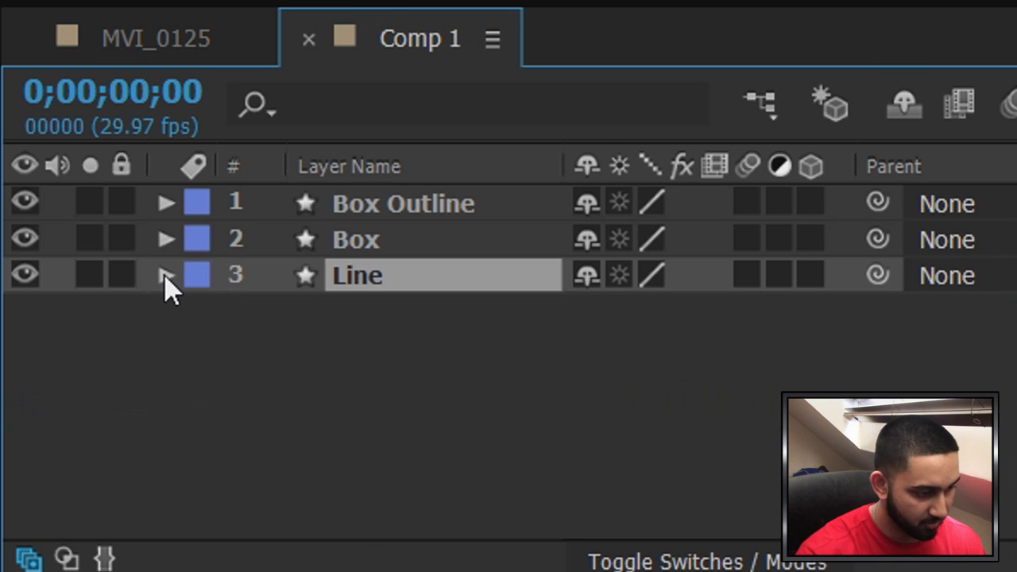
# Step: Keyframe the Line's opacity at 0% at 0s and 100% at 0;00;01;08
pyautogui.click(52, 452)
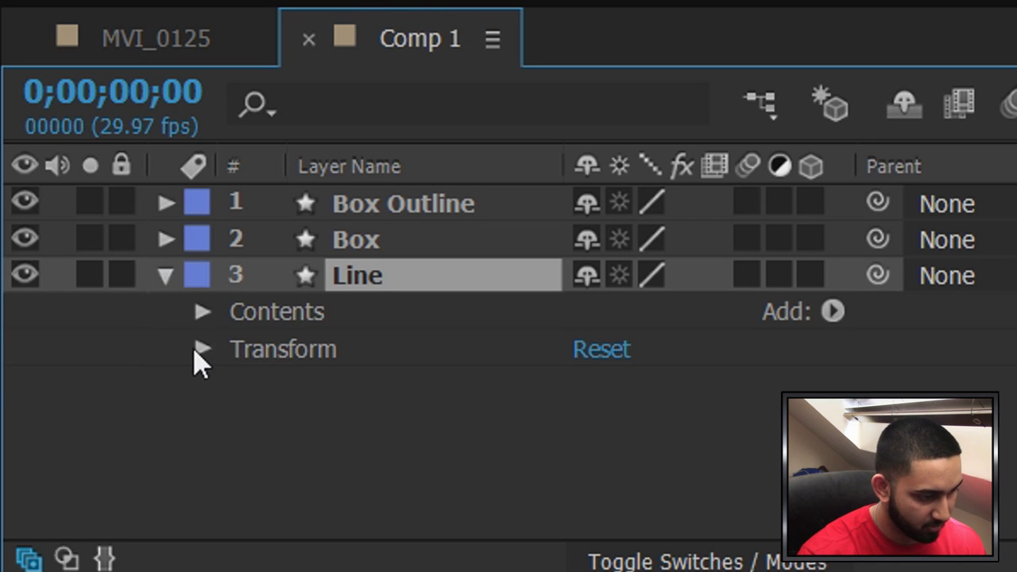
pyautogui.click(200, 351)
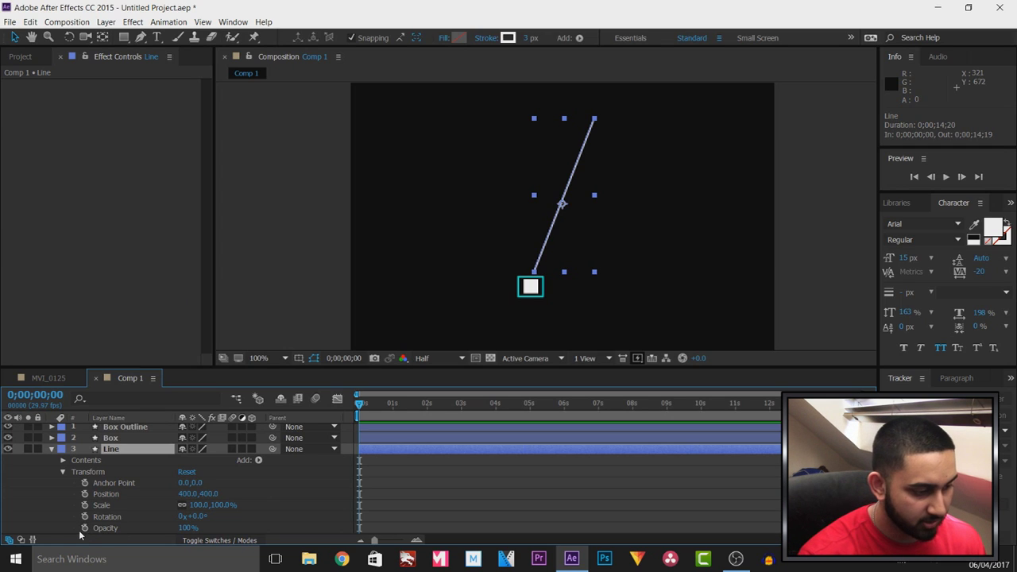
pyautogui.click(85, 528)
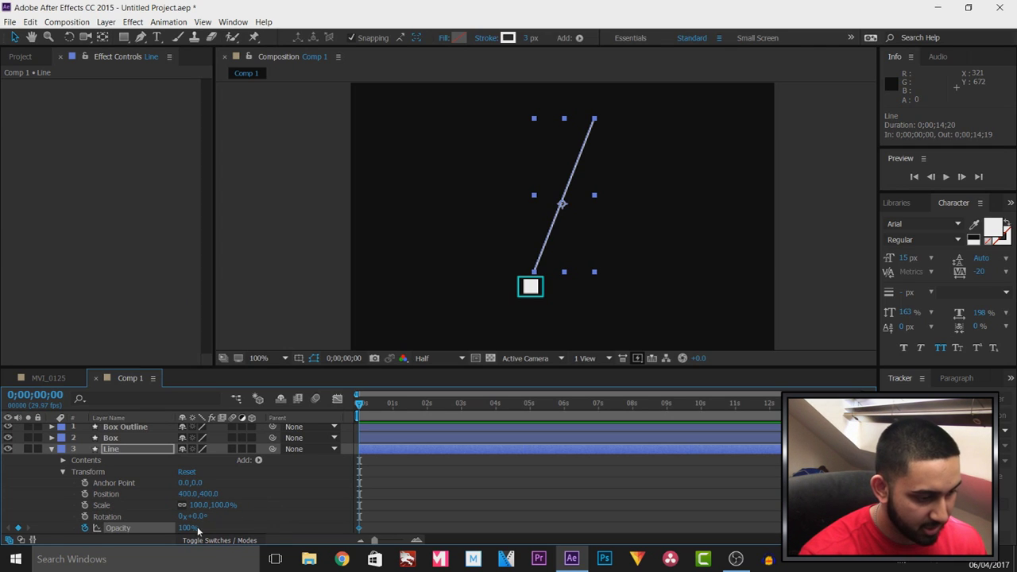
pyautogui.click(188, 528)
pyautogui.write('0')
pyautogui.press('Return')
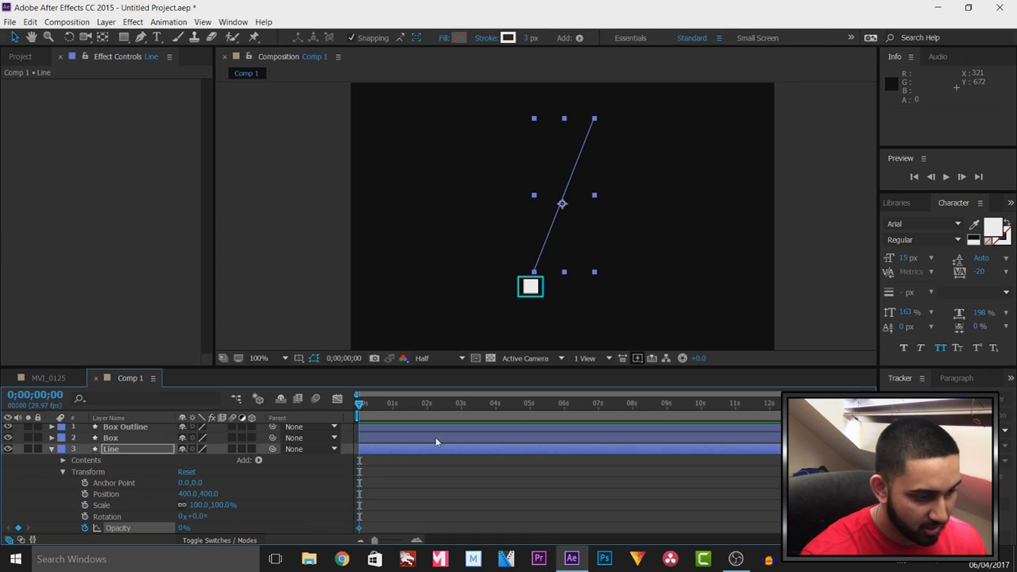
pyautogui.moveTo(361, 404); pyautogui.dragTo(405, 414)
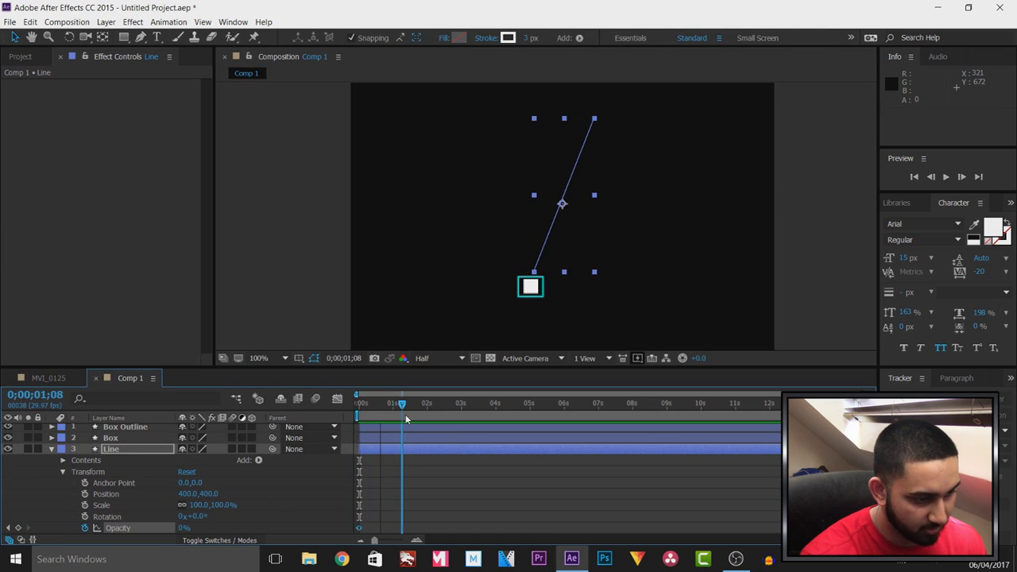
pyautogui.click(184, 529)
pyautogui.write('100')
pyautogui.press('Return')
# Step: Apply Easy Ease to both Line opacity keyframes
pyautogui.click(480, 501)
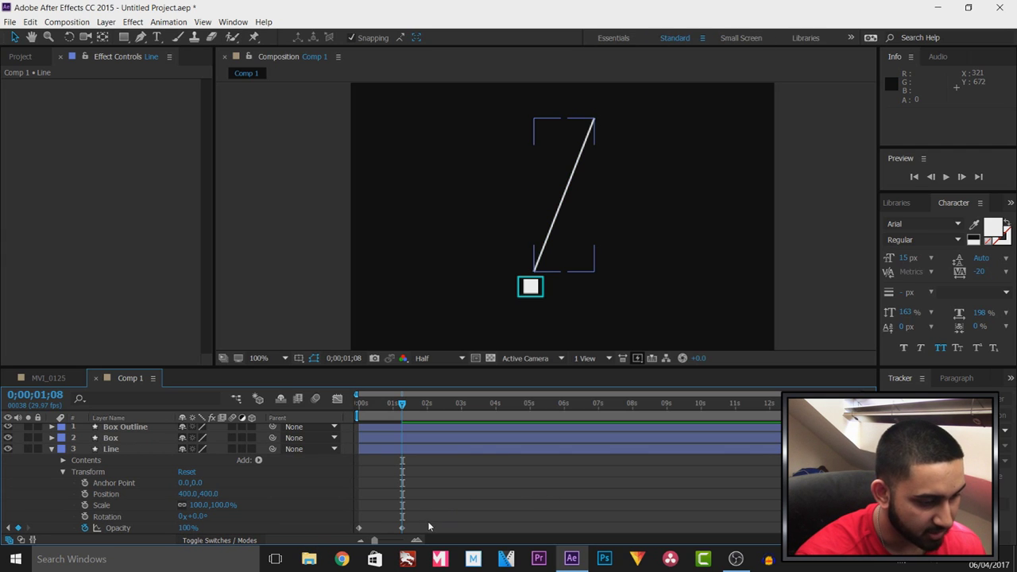
pyautogui.click(359, 527)
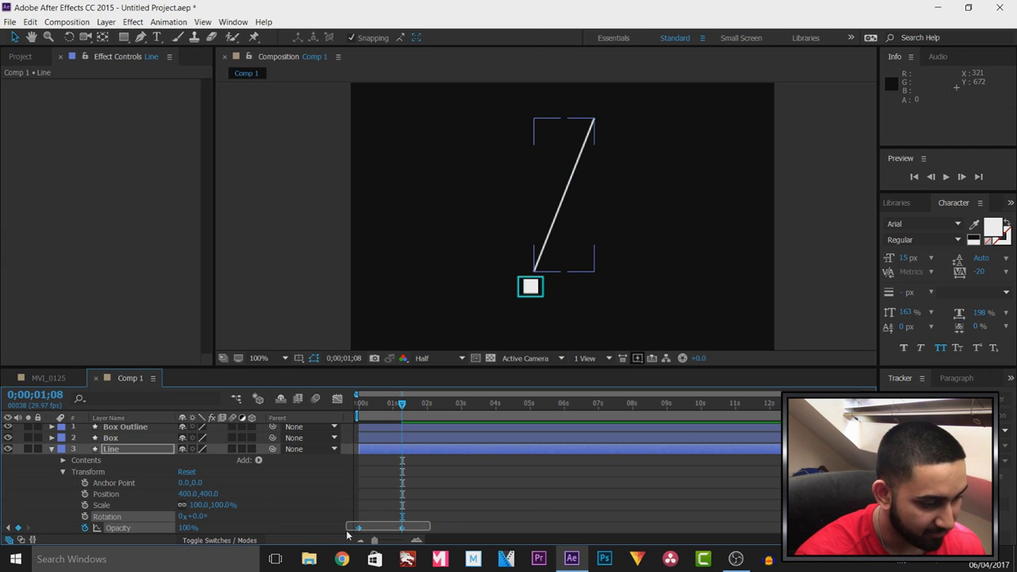
pyautogui.rightClick(402, 528)
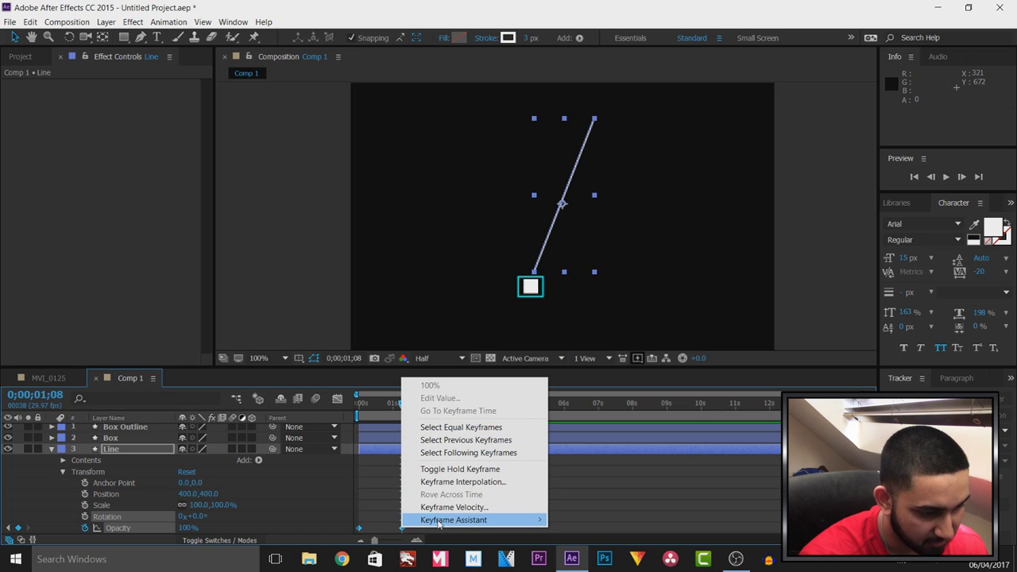
pyautogui.moveTo(463, 520)
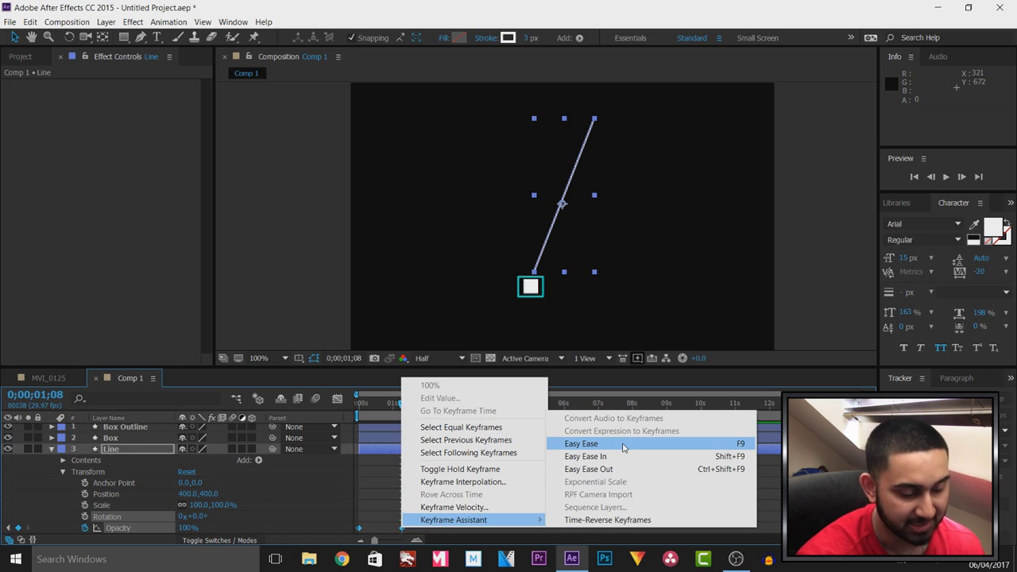
pyautogui.click(743, 447)
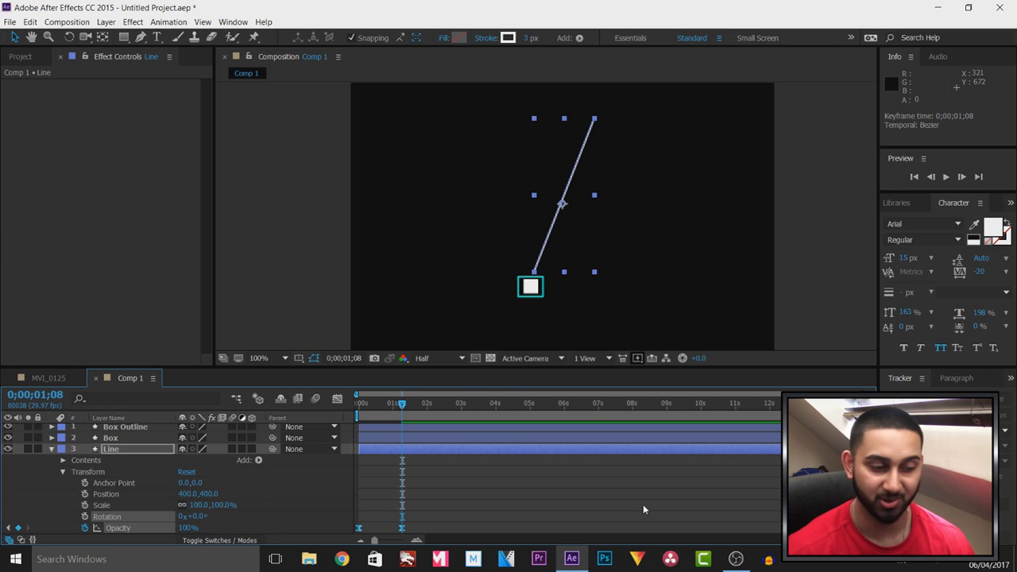
# Step: Keyframe the Box's opacity at 100% at 0;00;01;08 and 0% at frame 0
pyautogui.click(52, 449)
pyautogui.click(91, 442)
pyautogui.click(51, 441)
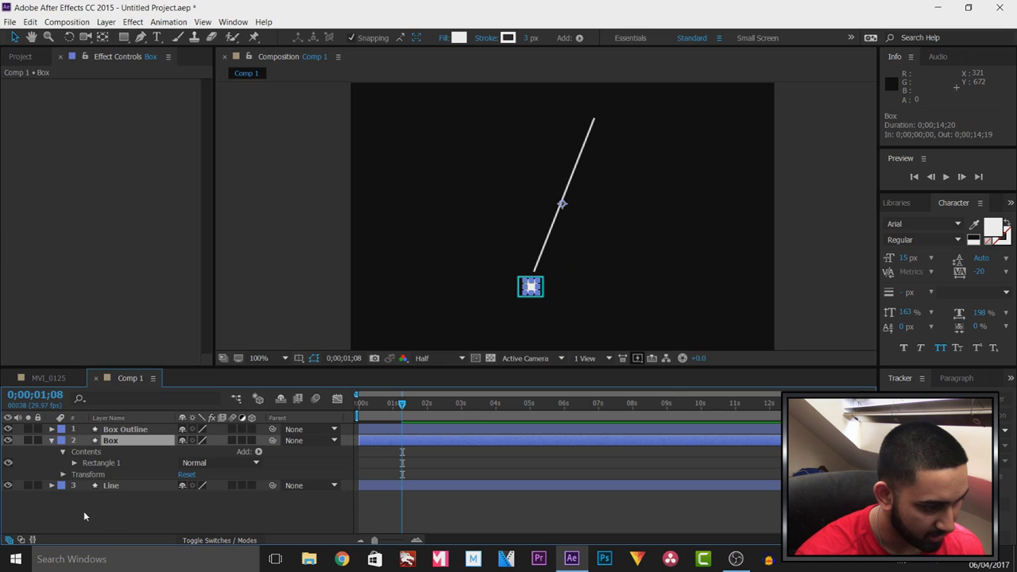
pyautogui.click(62, 474)
pyautogui.scroll(-1, 77, 494)
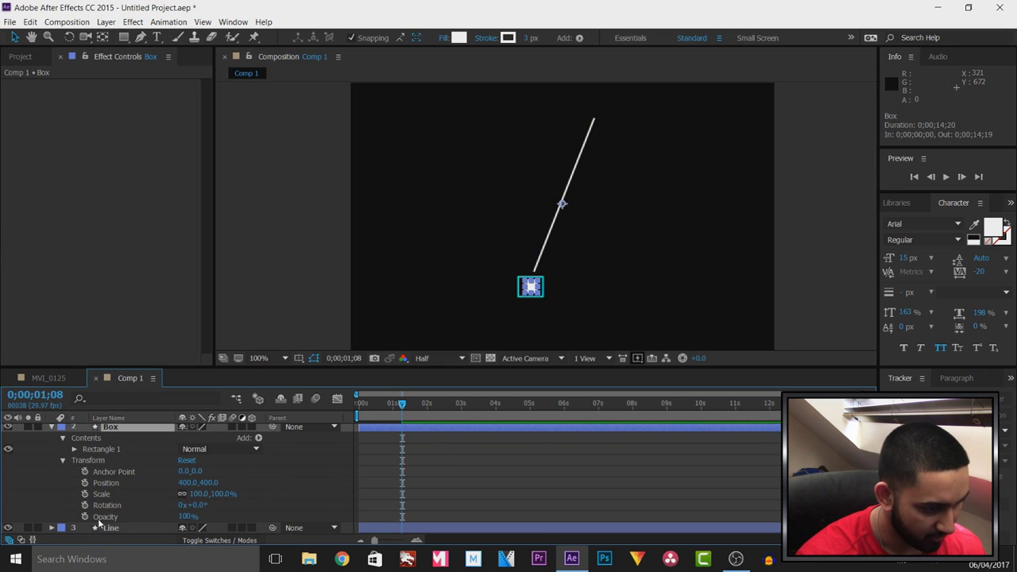
pyautogui.click(85, 516)
pyautogui.moveTo(402, 409); pyautogui.dragTo(359, 409)
pyautogui.click(189, 516)
pyautogui.write('0')
pyautogui.press('Return')
# Step: Apply Easy Ease to the Box opacity keyframes and collapse the layer
pyautogui.rightClick(401, 517)
pyautogui.moveTo(436, 510)
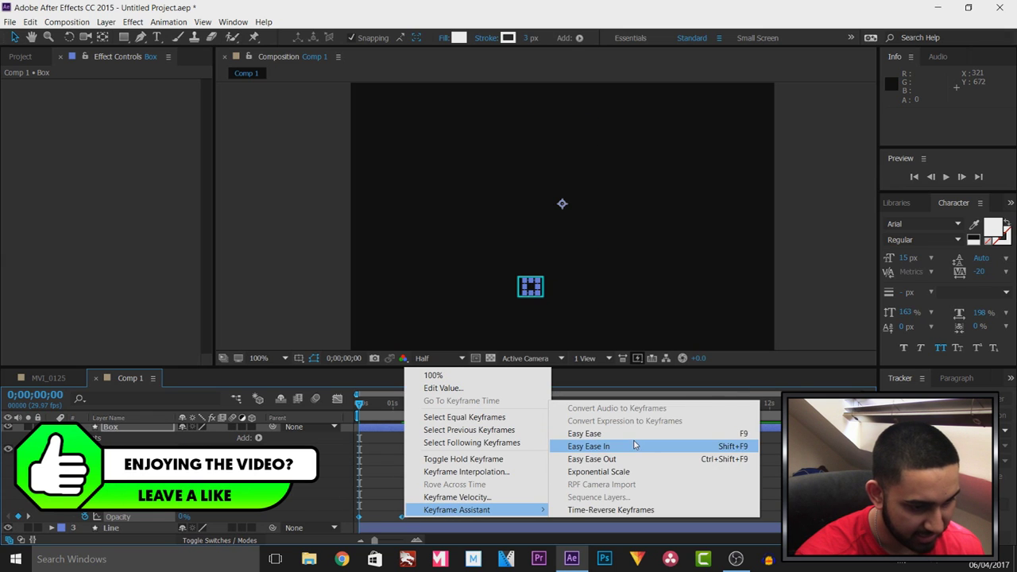
pyautogui.click(636, 433)
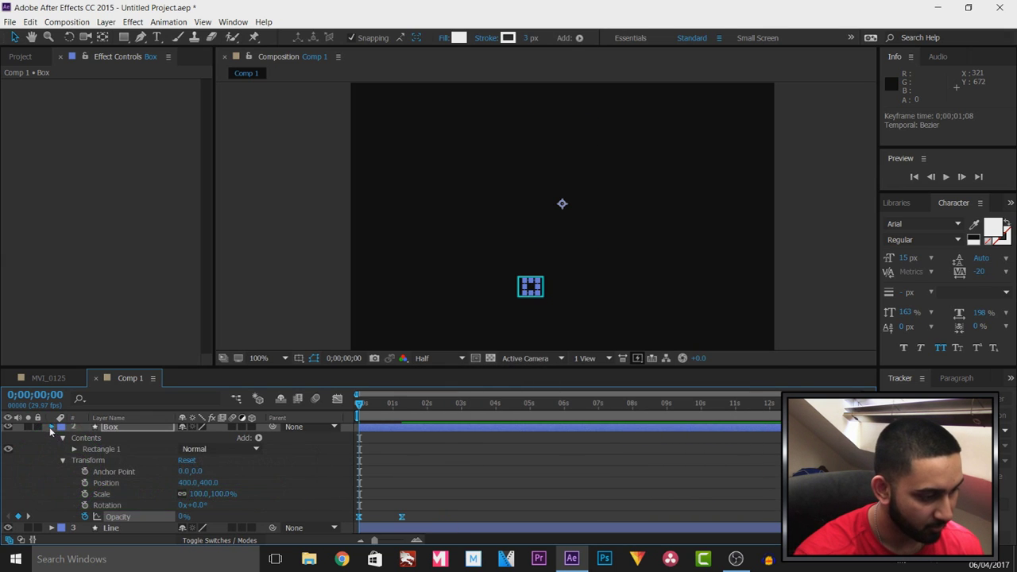
pyautogui.click(51, 428)
pyautogui.click(92, 431)
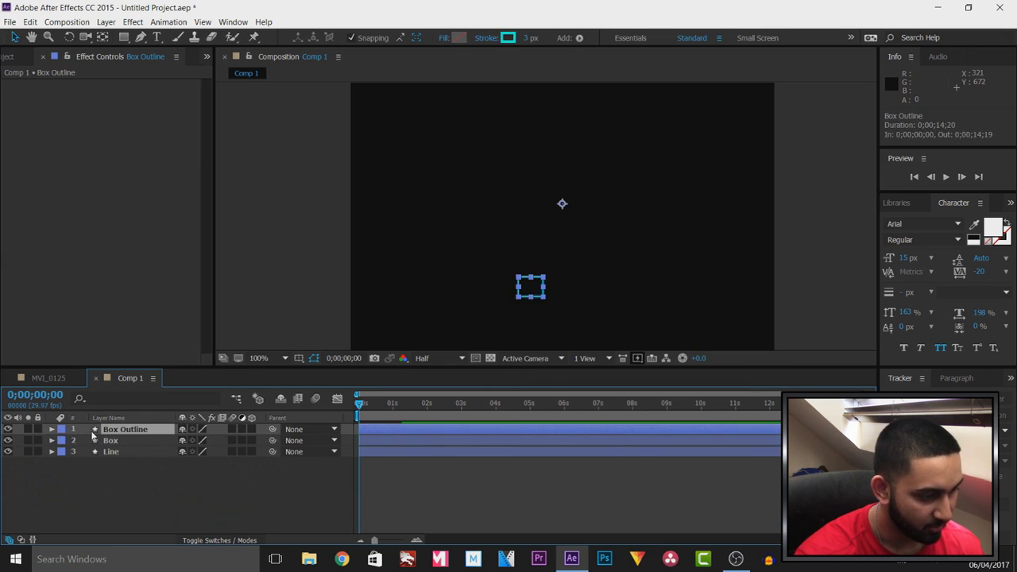
# Step: Start a Box Outline opacity keyframe at 0% on frame 0
pyautogui.click(51, 429)
pyautogui.click(63, 463)
pyautogui.scroll(-1, 91, 496)
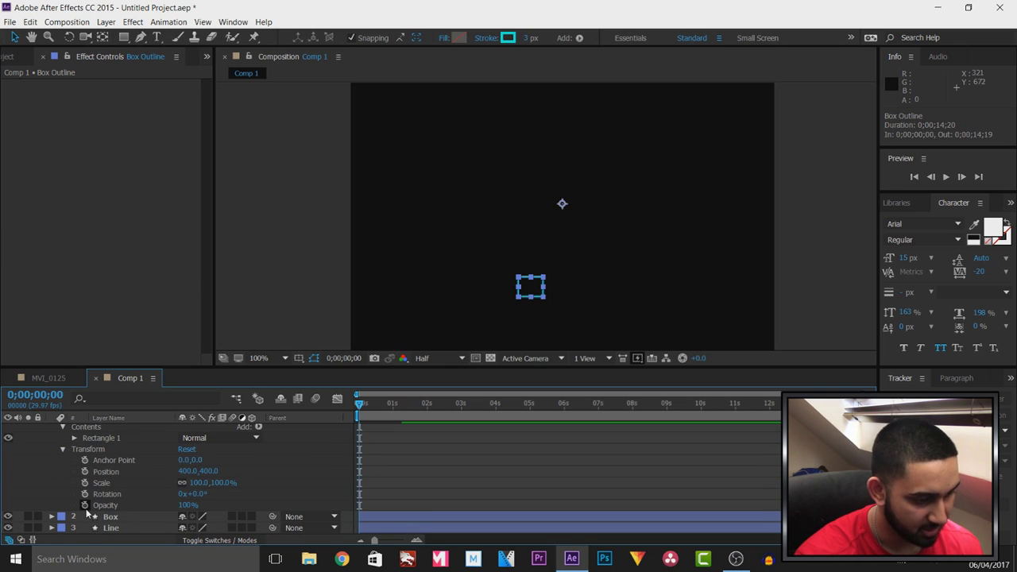
pyautogui.click(85, 505)
pyautogui.click(197, 512)
pyautogui.click(189, 505)
pyautogui.write('0')
pyautogui.press('Return')
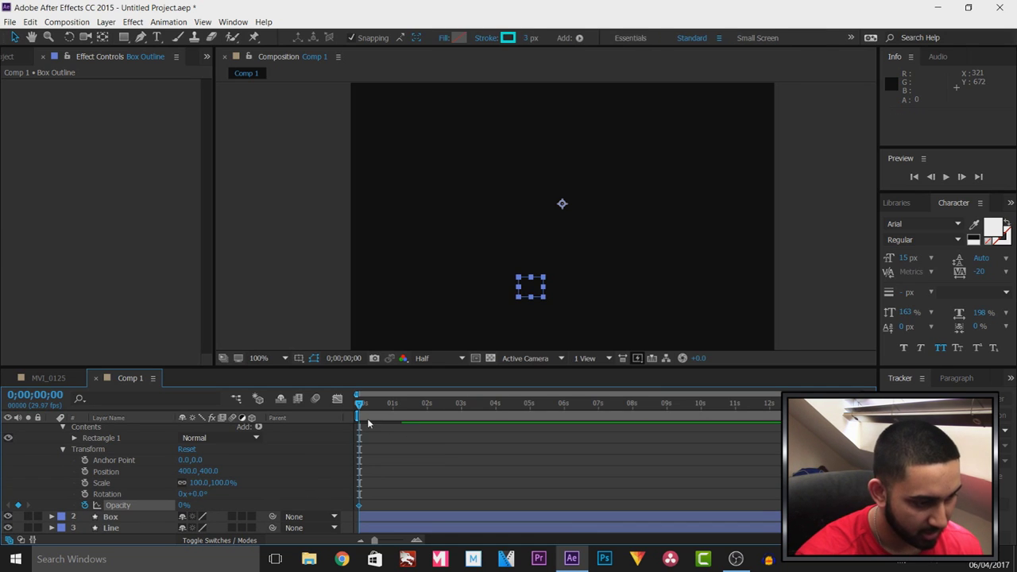
# Step: Add a 100% Box Outline opacity keyframe at 0;00;01;08
pyautogui.moveTo(359, 406); pyautogui.dragTo(402, 405)
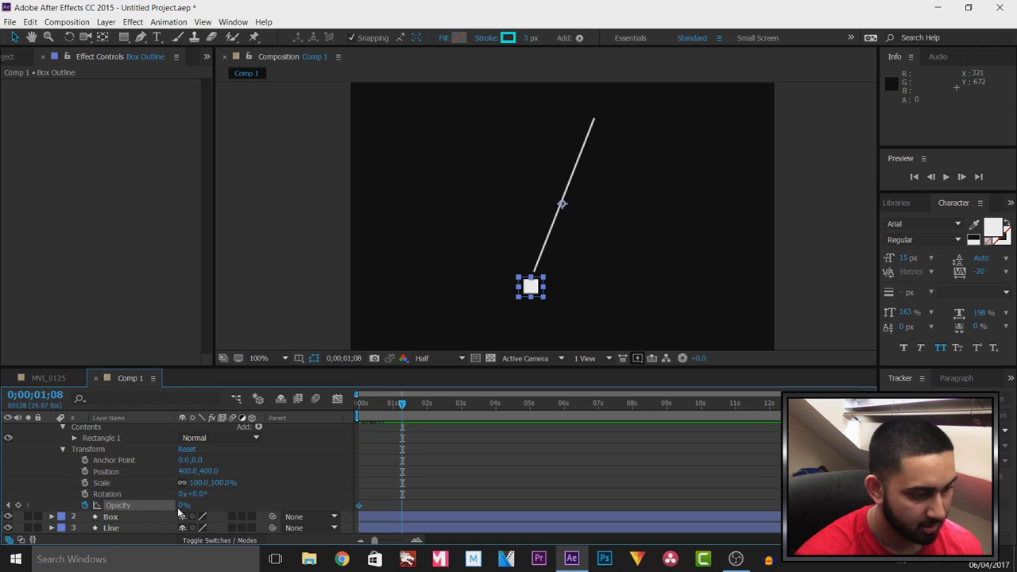
pyautogui.click(268, 531)
pyautogui.click(184, 506)
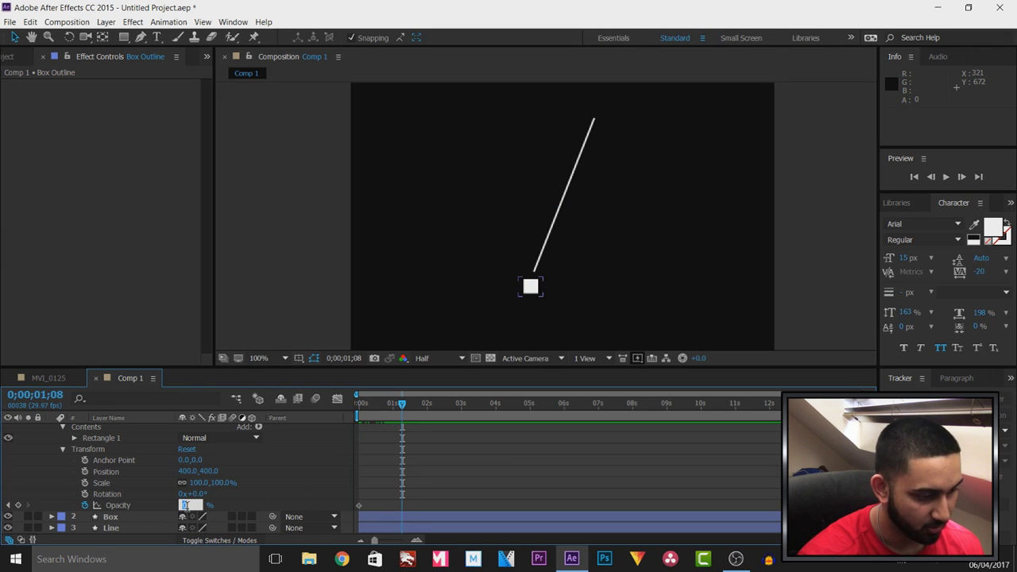
pyautogui.write('100')
pyautogui.press('Return')
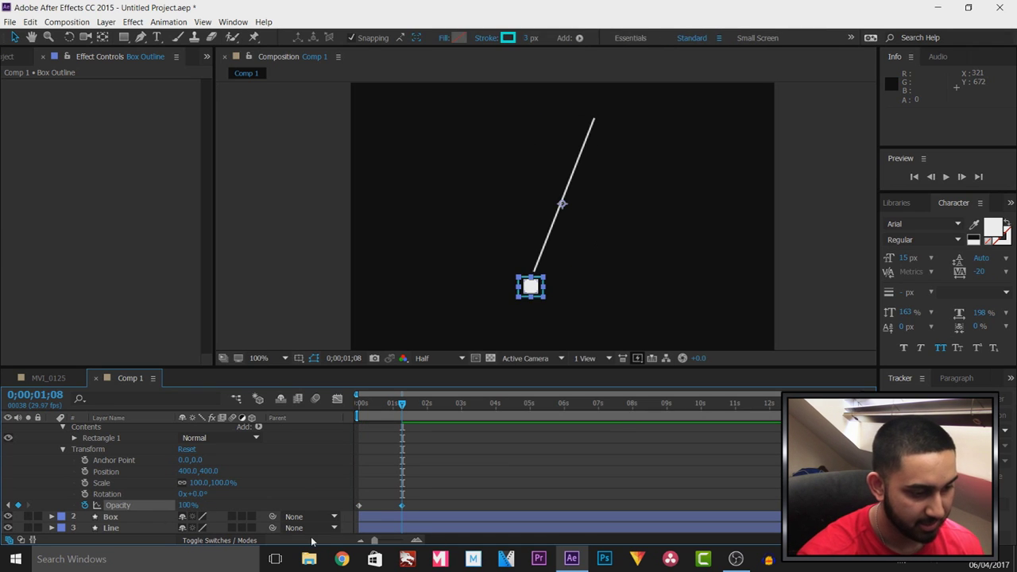
# Step: Apply Easy Ease to the Box Outline opacity keyframes
pyautogui.click(402, 505)
pyautogui.rightClick(400, 506)
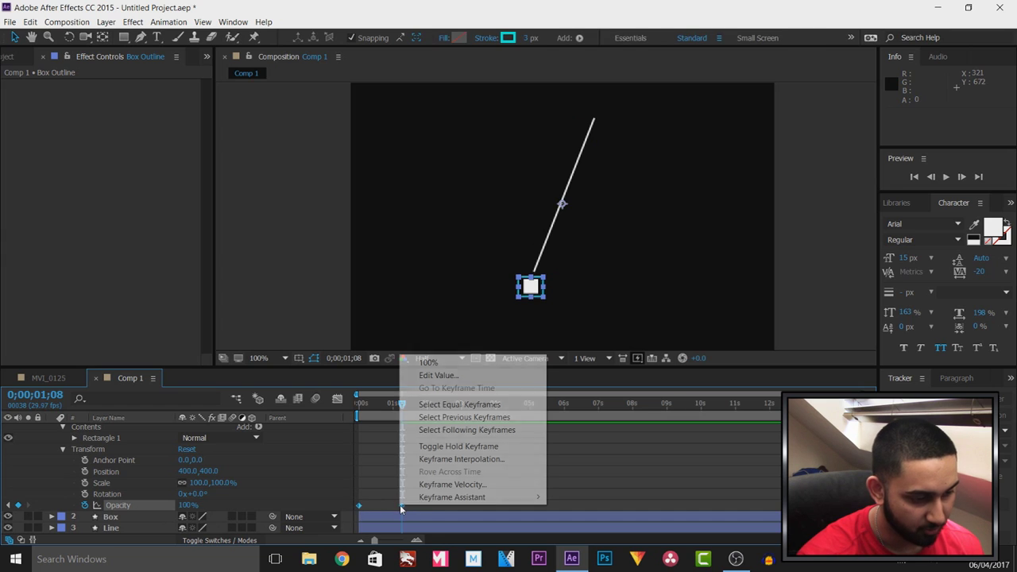
pyautogui.moveTo(477, 497)
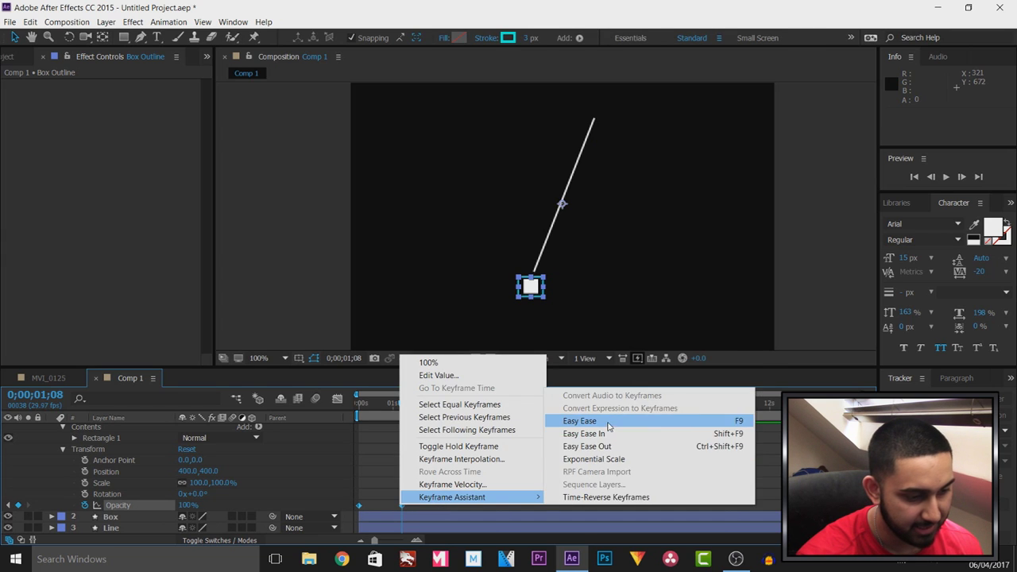
pyautogui.click(592, 420)
# Step: Shift the Box Outline opacity keyframes later so the fade ends at 0;00;01;21
pyautogui.moveTo(405, 505); pyautogui.dragTo(417, 507)
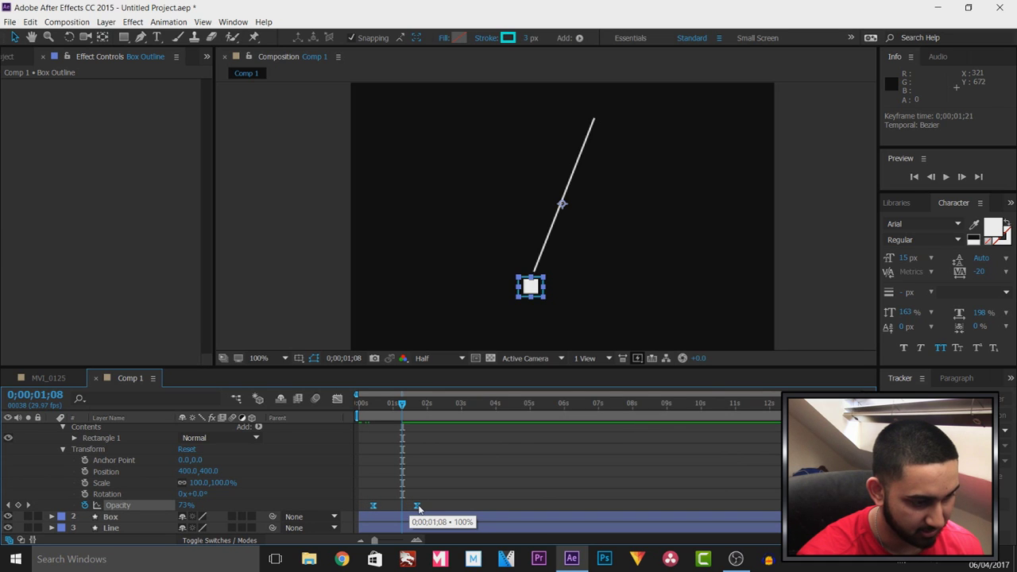
pyautogui.moveTo(402, 404); pyautogui.dragTo(196, 419)
pyautogui.scroll(1, 44, 457)
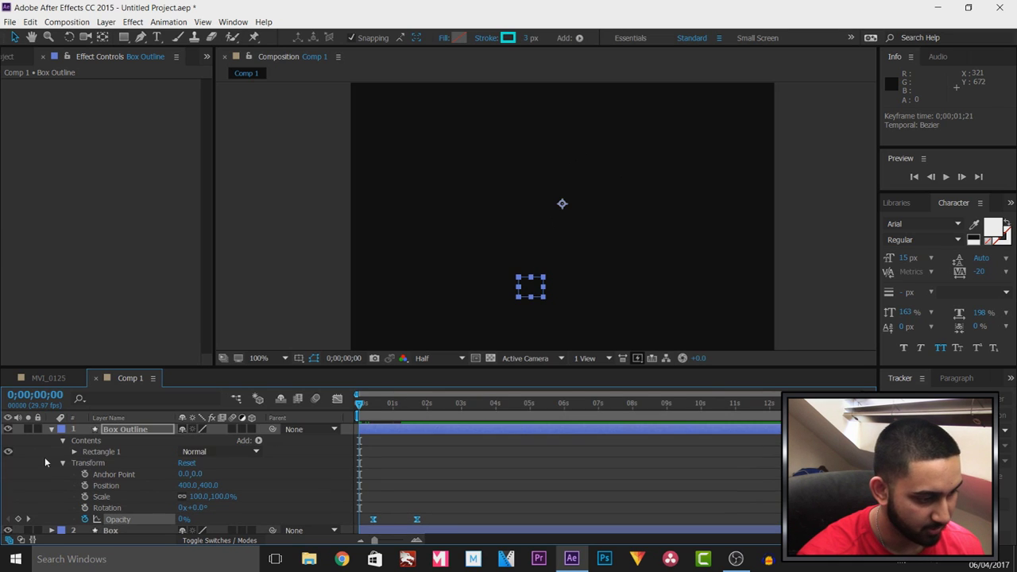
pyautogui.click(51, 429)
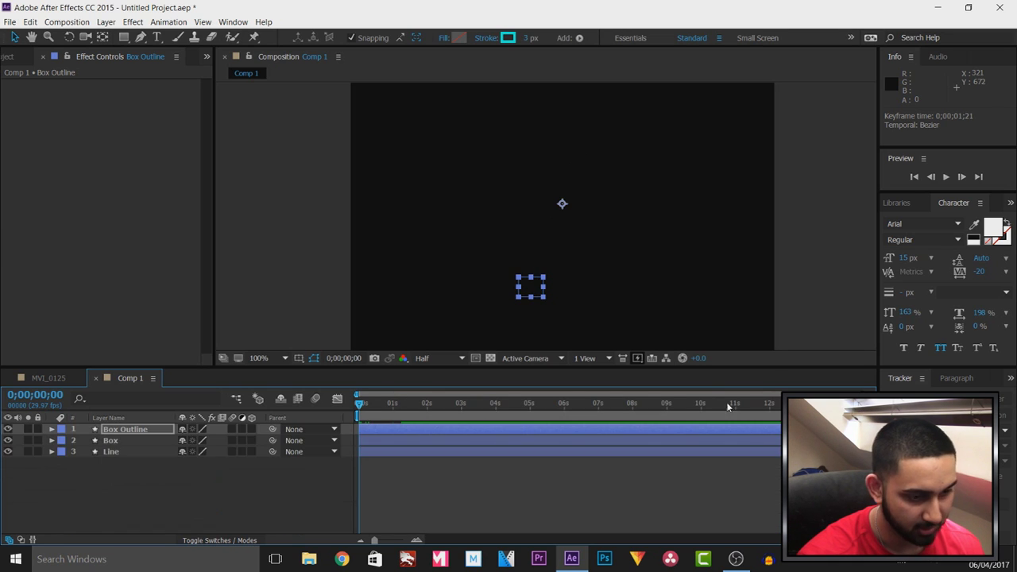
# Step: Preview the Comp 1 callout animation, then return to the MVI_0125 composition
pyautogui.click(710, 324)
pyautogui.click(945, 177)
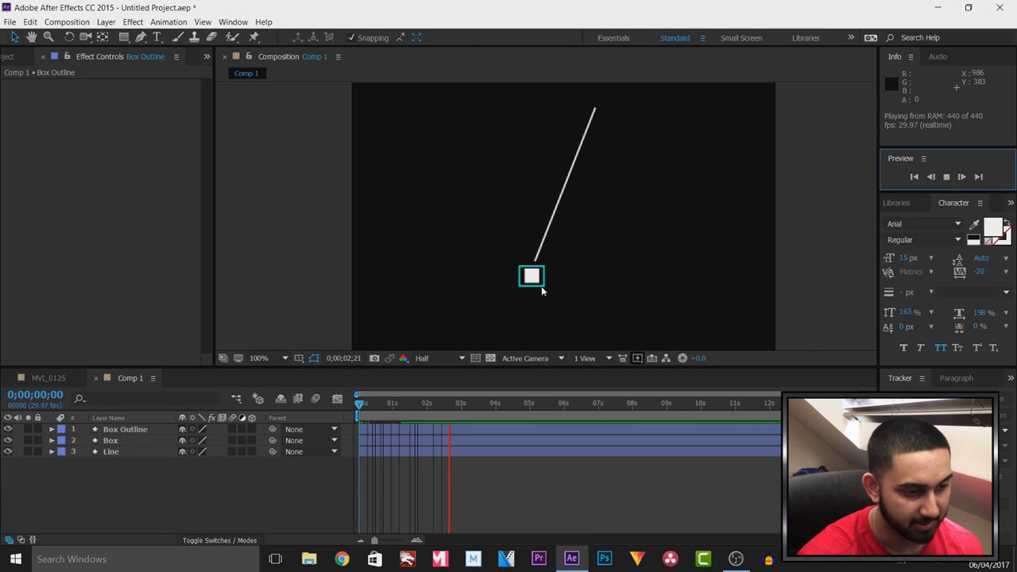
pyautogui.click(947, 178)
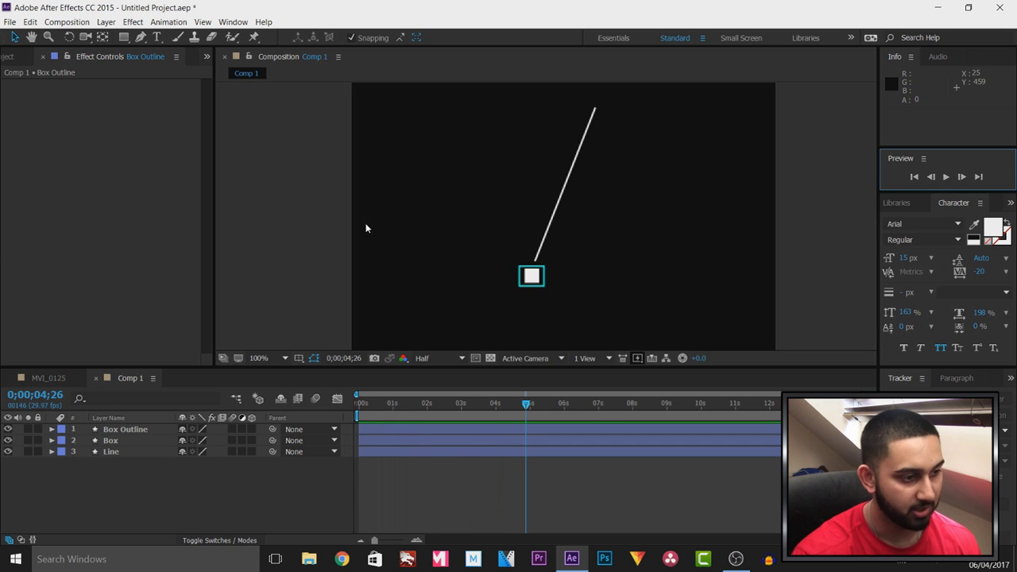
pyautogui.click(47, 378)
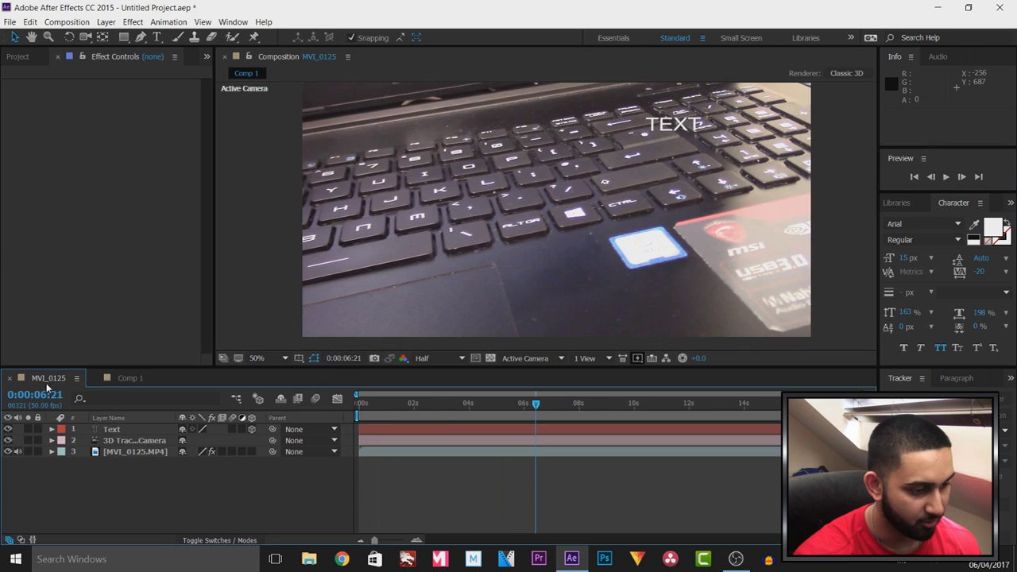
# Step: Add Comp 1 to the MVI_0125 timeline as a 3D layer and reveal its Position
pyautogui.click(19, 58)
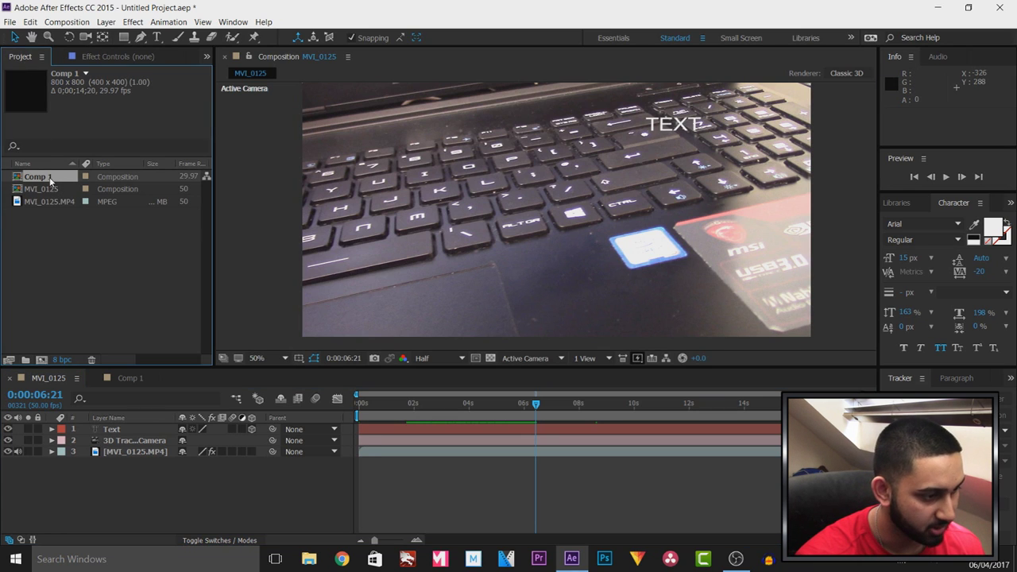
pyautogui.moveTo(42, 182); pyautogui.dragTo(175, 425)
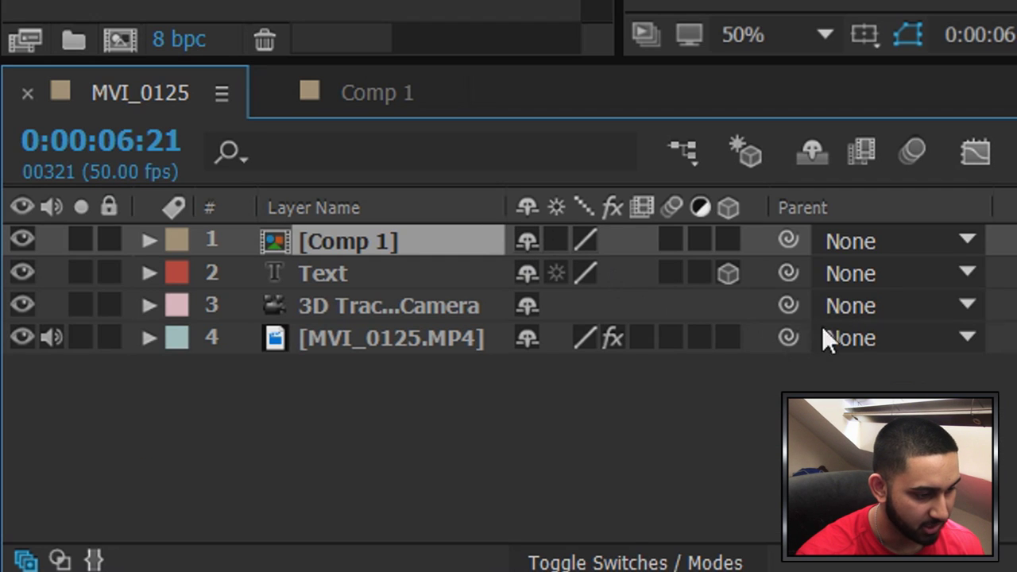
pyautogui.click(729, 246)
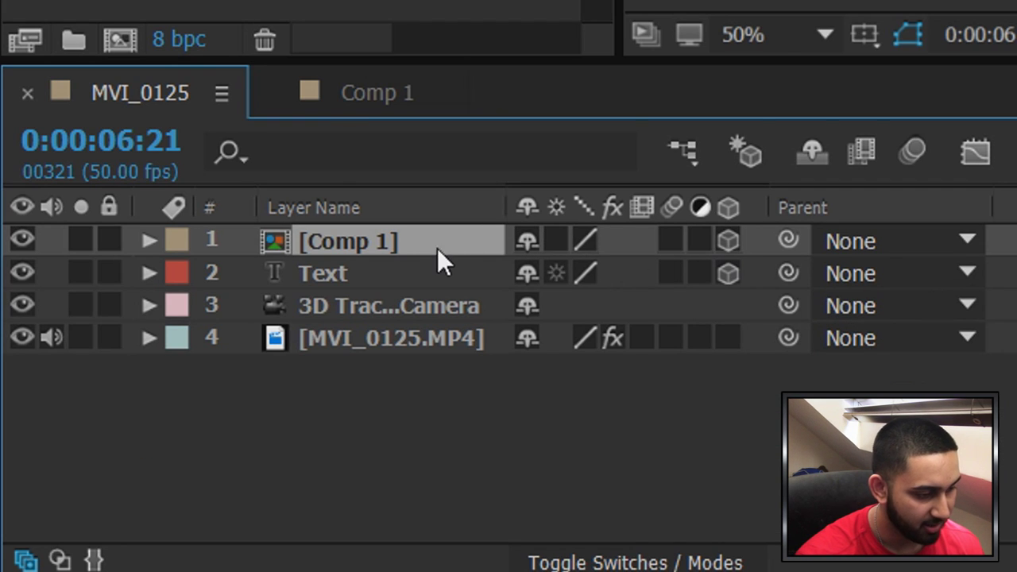
pyautogui.press('p')
# Step: Paste the Text layer's Position 1446.7,341.1,-926.1 onto the Comp 1 layer
pyautogui.click(387, 310)
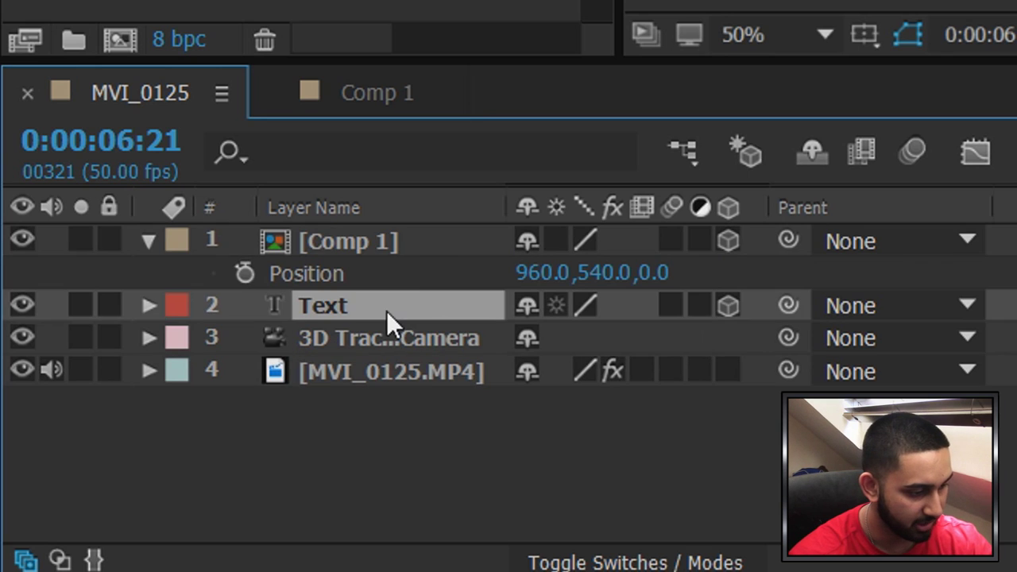
pyautogui.press('p')
pyautogui.click(359, 338)
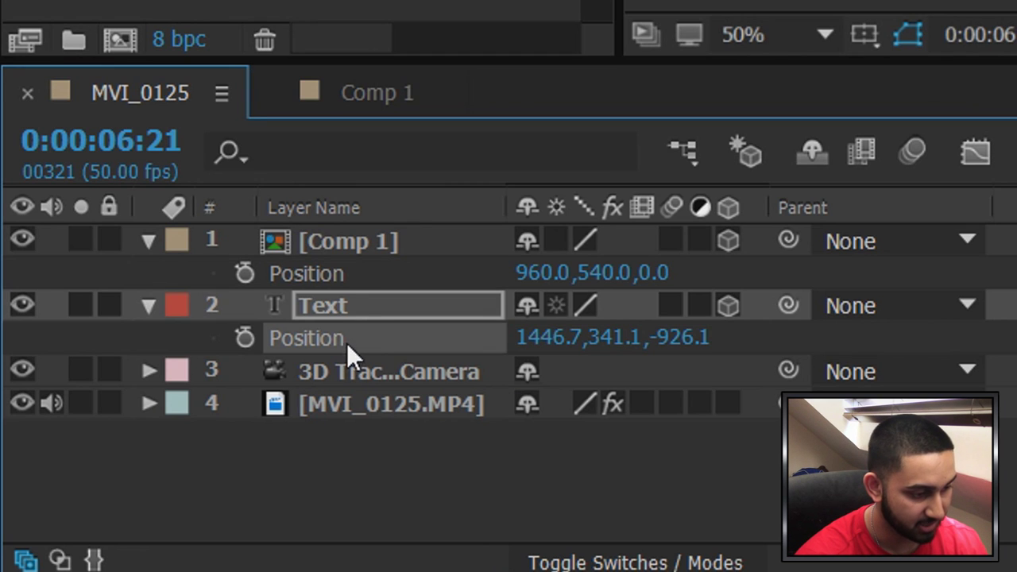
pyautogui.click(326, 275)
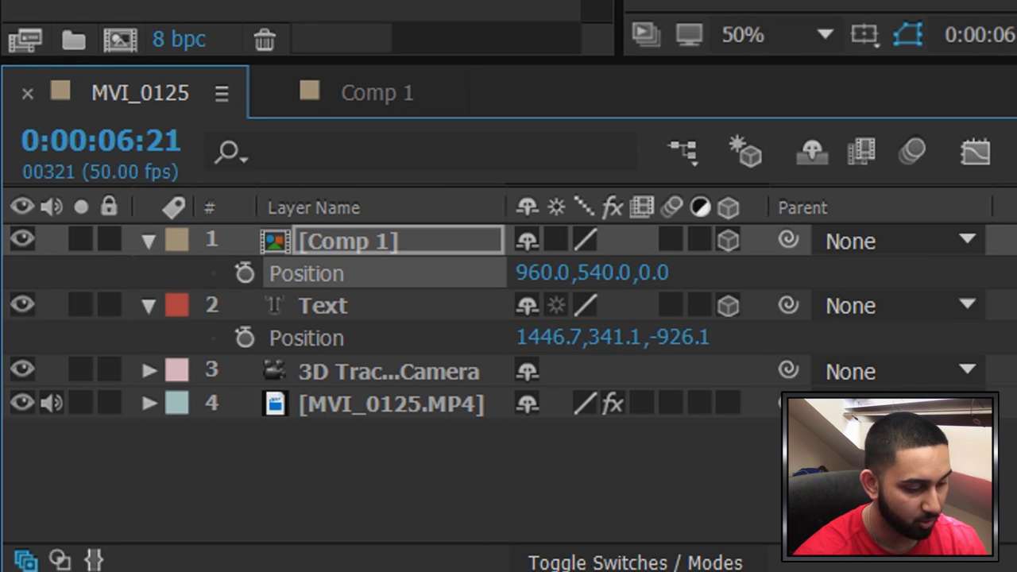
pyautogui.hotkey('ctrl', 'v')
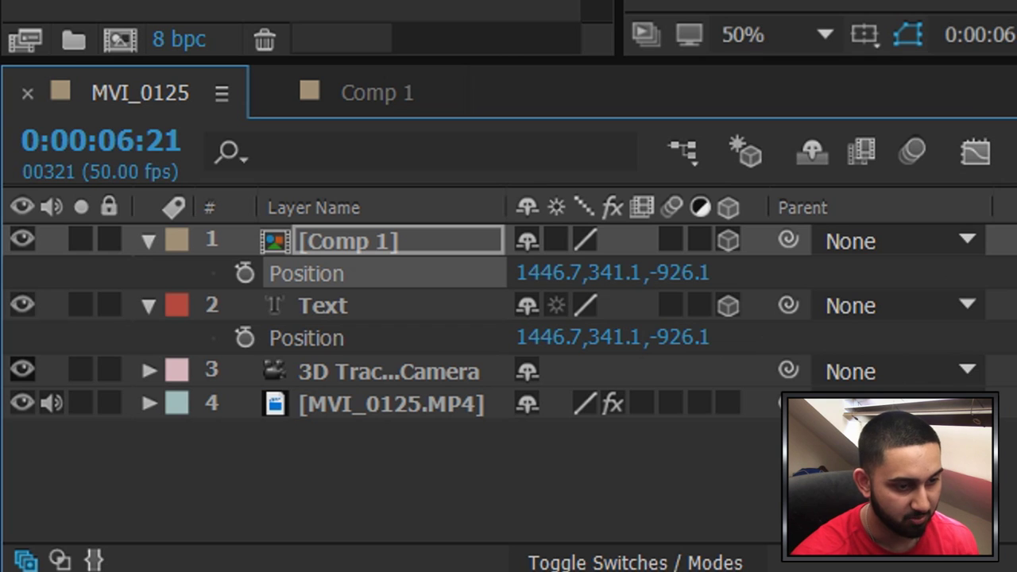
pyautogui.press(',')
pyautogui.press(',')
pyautogui.press(',')
pyautogui.press(',')
pyautogui.press('.')
pyautogui.press('.')
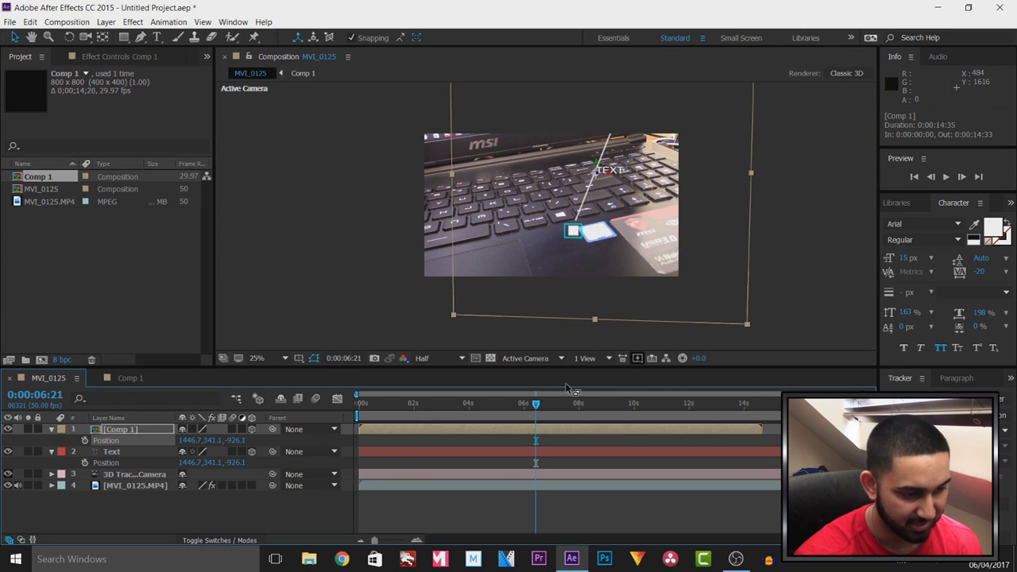
# Step: At 8:05, nudge the Comp 1 callout box to 1456.2,317.3,-922.2 over the key
pyautogui.moveTo(536, 405); pyautogui.dragTo(583, 407)
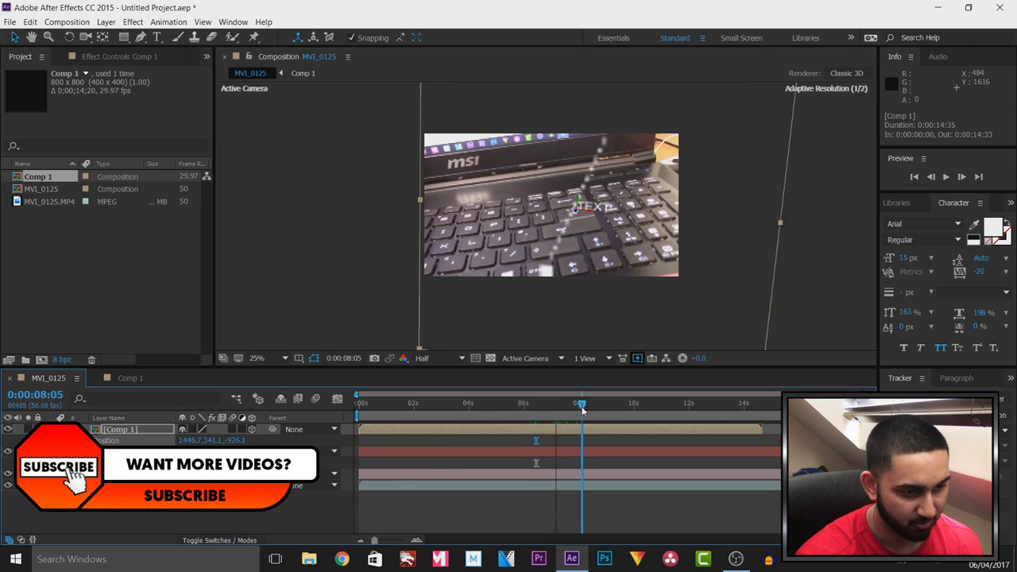
pyautogui.press(',')
pyautogui.moveTo(652, 315); pyautogui.dragTo(592, 226)
pyautogui.press('.')
pyautogui.press('.')
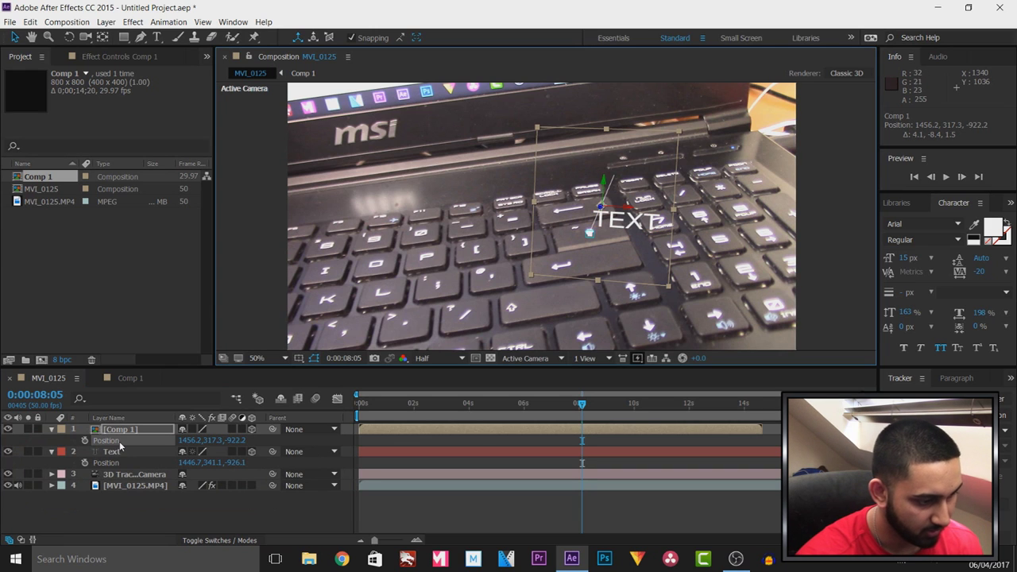
# Step: Raise the TEXT label to 1461.2,283.3,-922.2 at the callout box's top corner
pyautogui.click(50, 429)
pyautogui.click(51, 440)
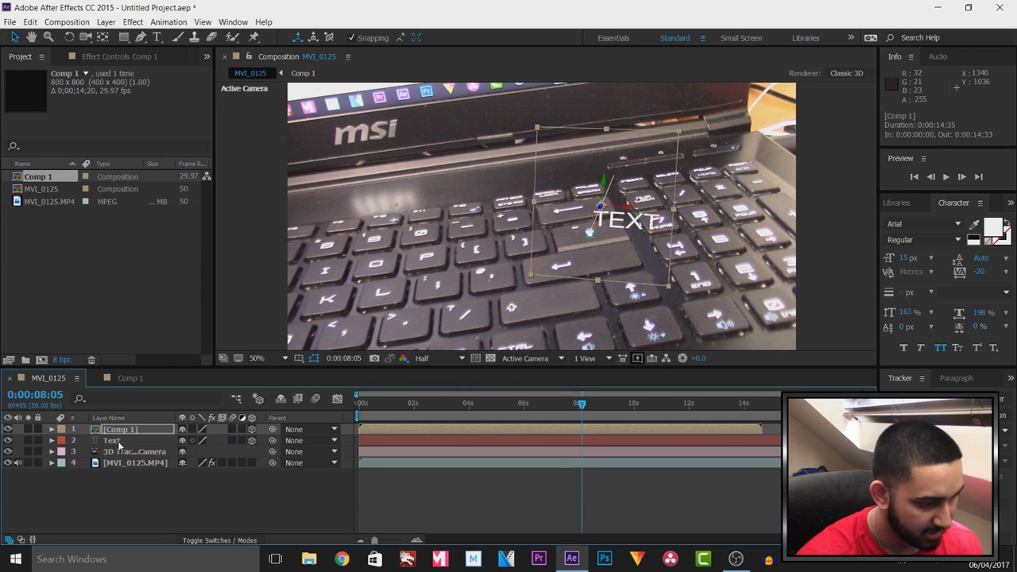
pyautogui.click(111, 440)
pyautogui.moveTo(640, 224); pyautogui.dragTo(653, 170)
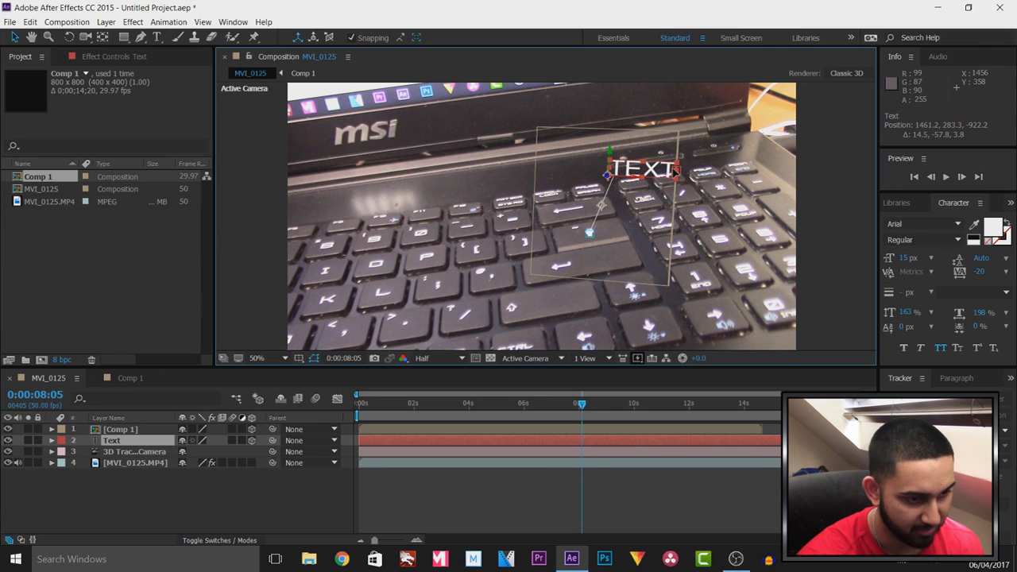
# Step: Retype the label text as '# Key' and return to the Selection tool
pyautogui.hotkey('ctrl', 't')
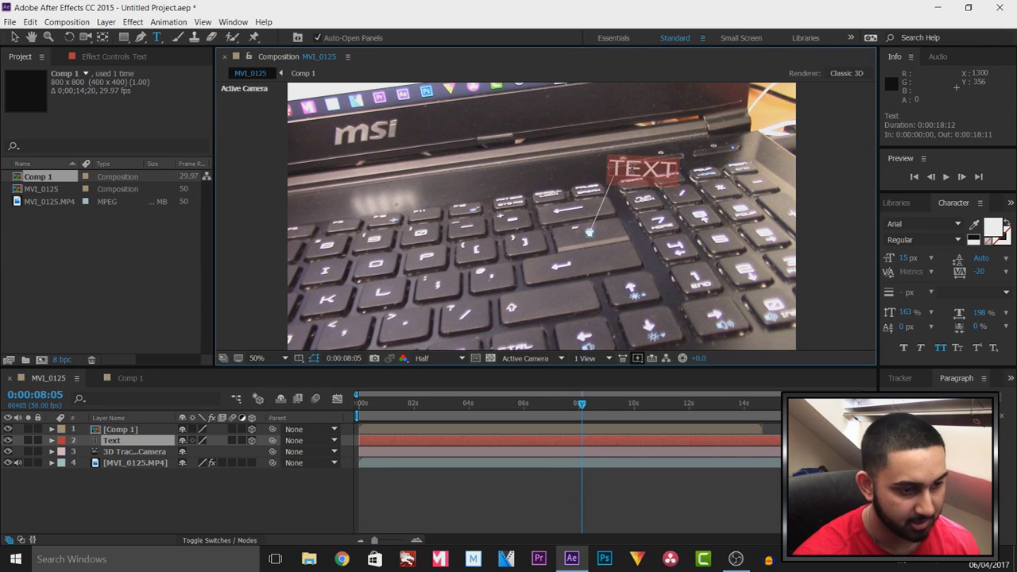
pyautogui.write('# Key')
pyautogui.press('Escape')
pyautogui.press('v')
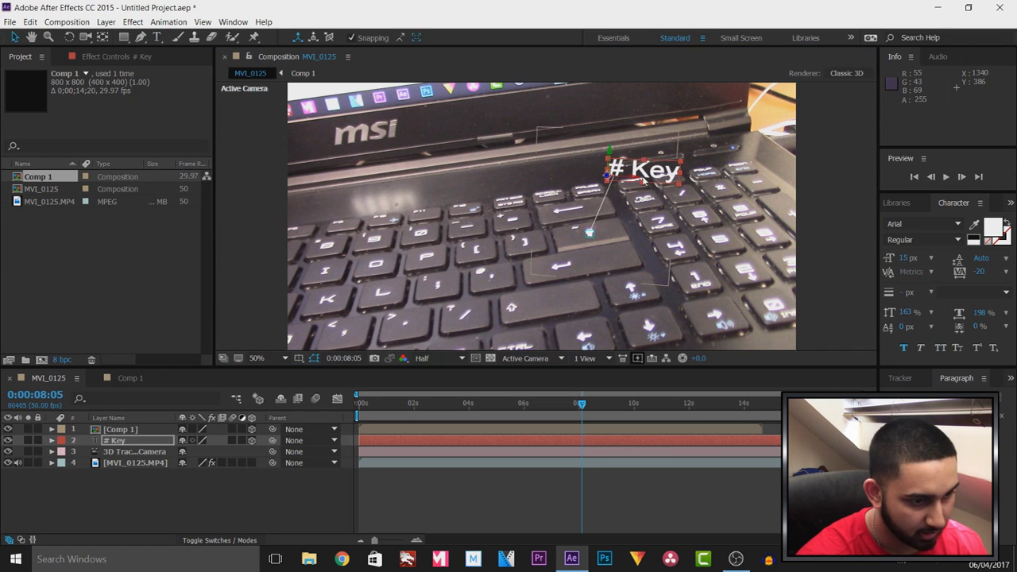
# Step: Deselect all layers and go back to the first frame
pyautogui.click(625, 250)
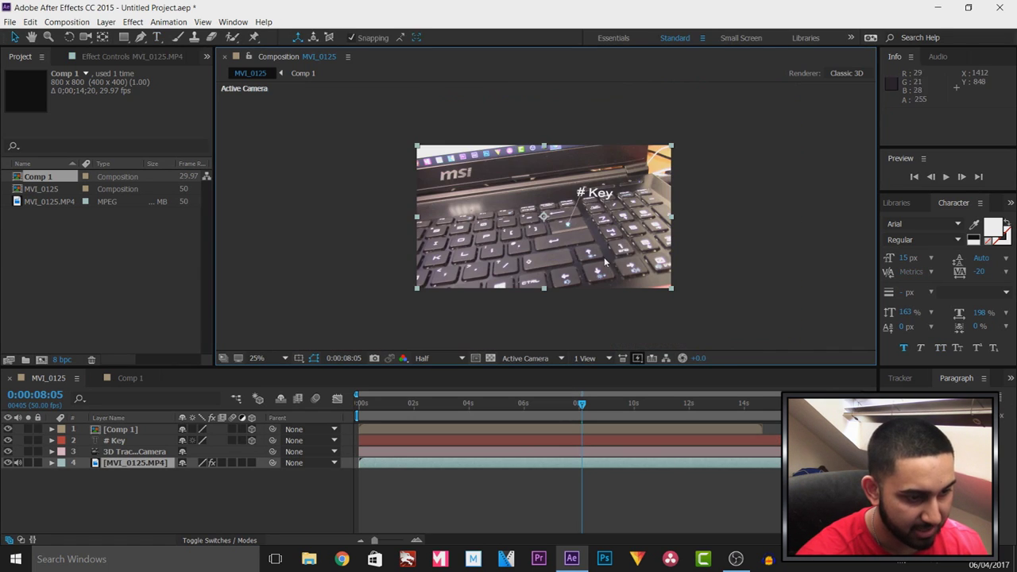
pyautogui.press('F2')
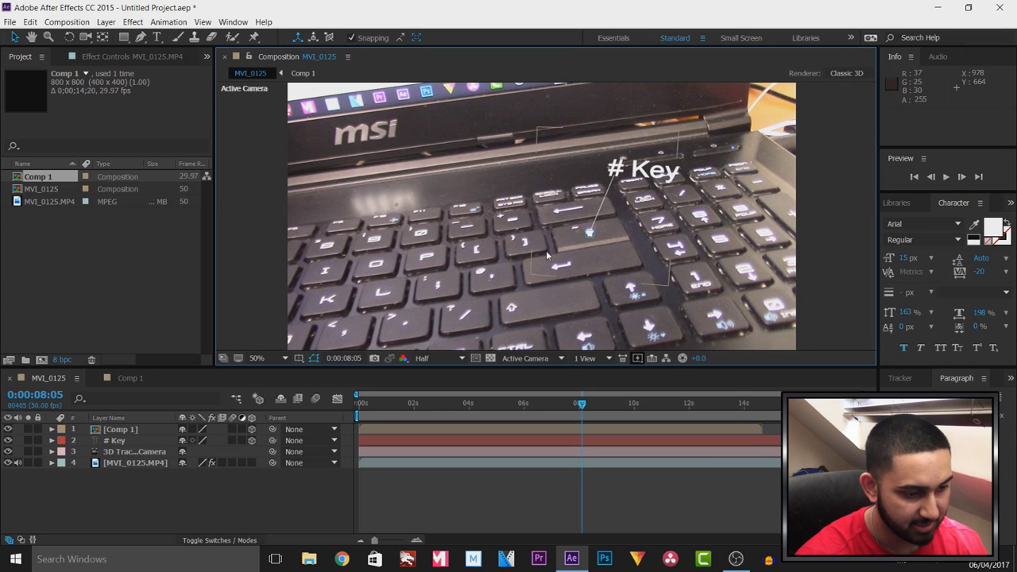
pyautogui.press('Home')
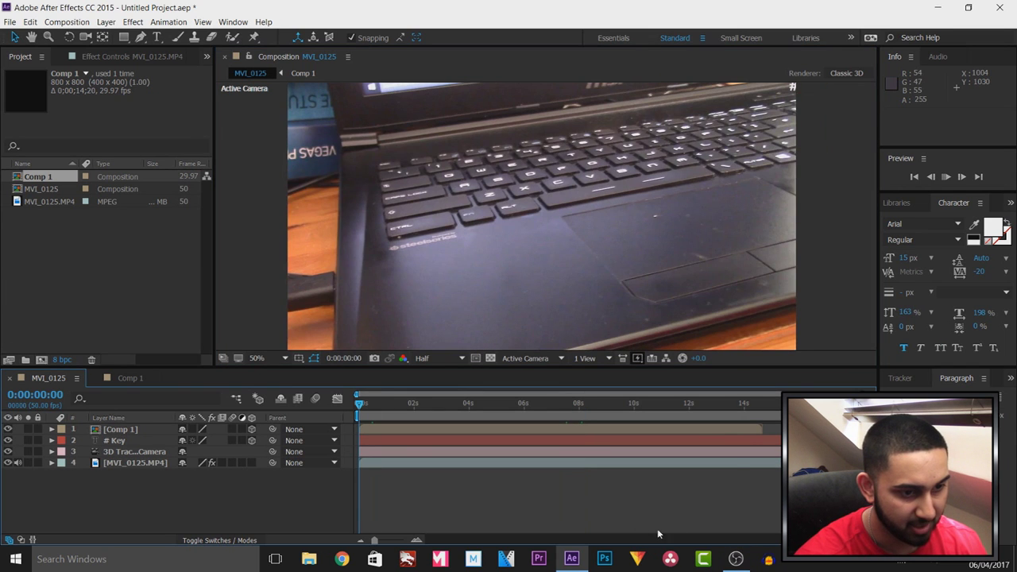
pyautogui.press('space')
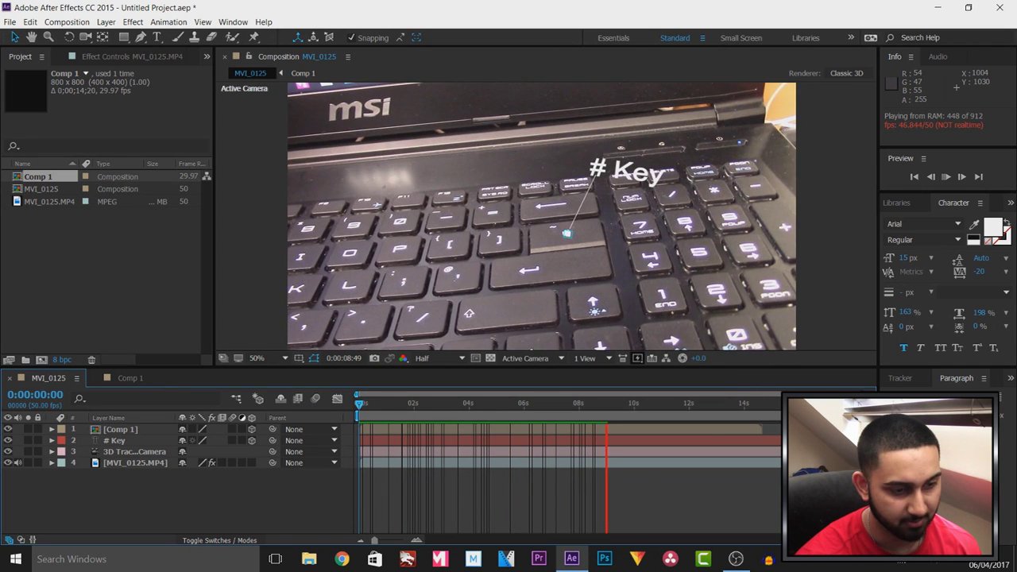
pyautogui.click(634, 404)
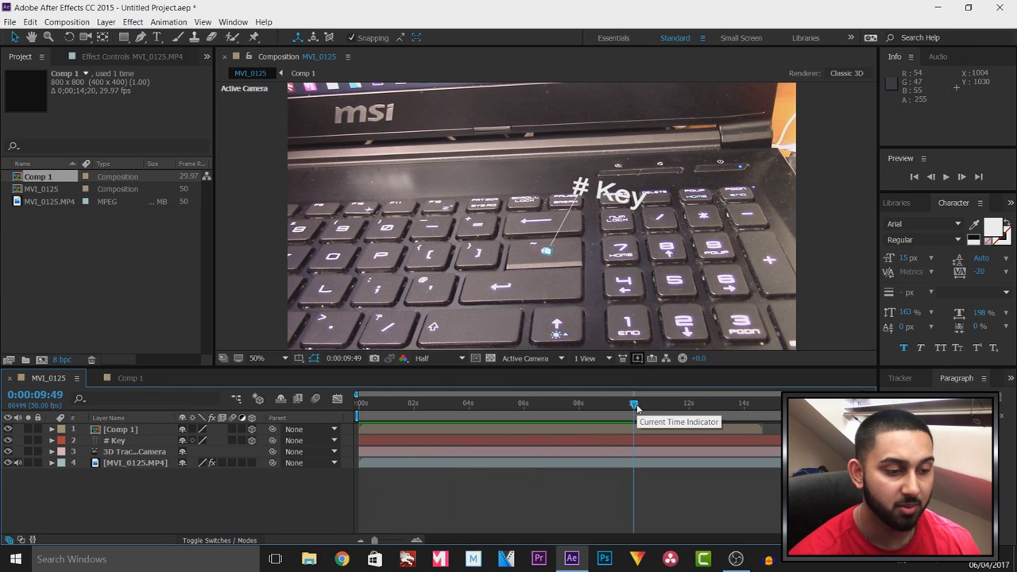
pyautogui.moveTo(635, 407); pyautogui.dragTo(536, 427)
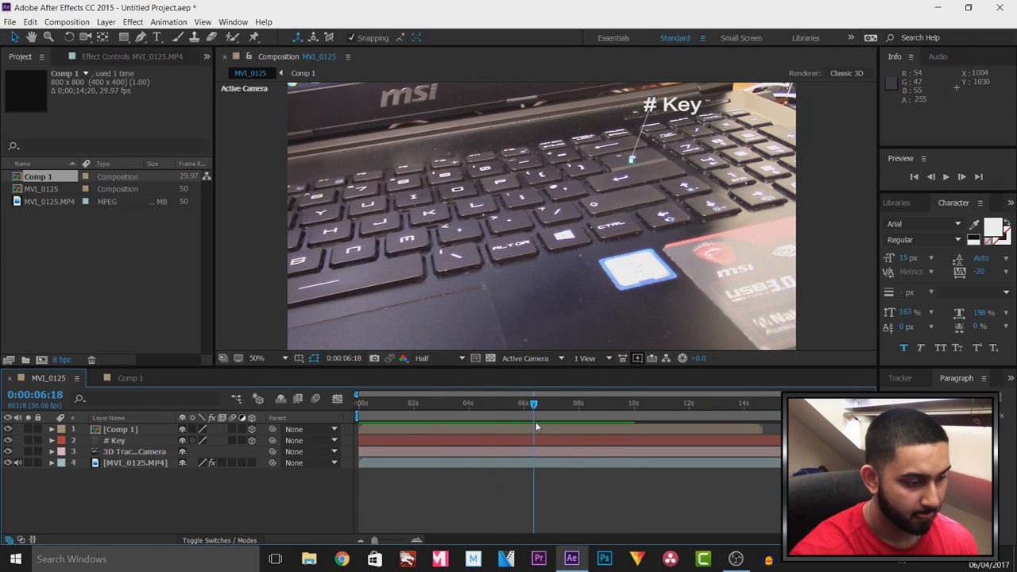
# Step: Move the Comp 1 and # Key layers so both start at 0:00:06:18
pyautogui.click(524, 429)
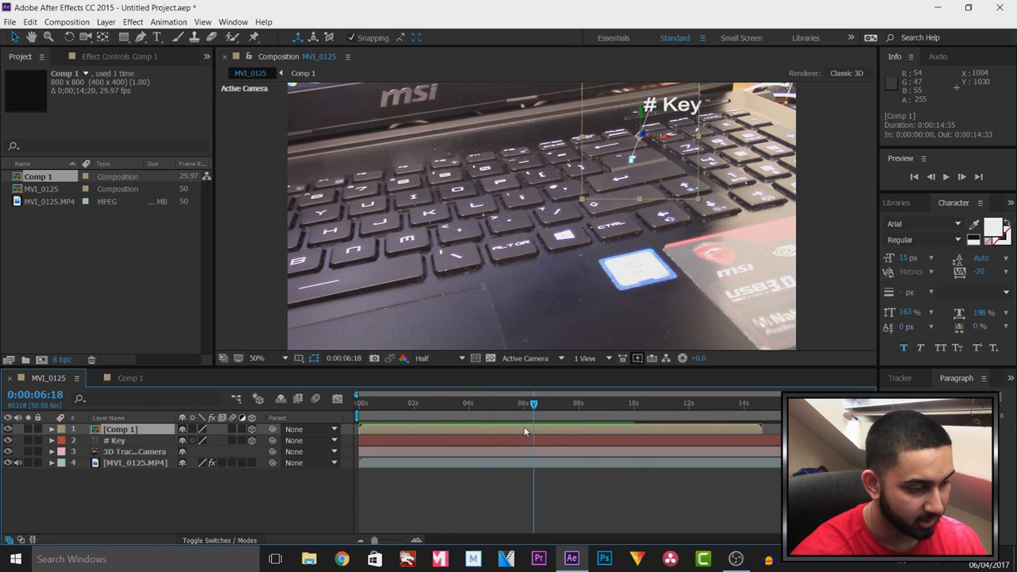
pyautogui.keyDown('shift'); pyautogui.click(527, 438); pyautogui.keyUp('shift')
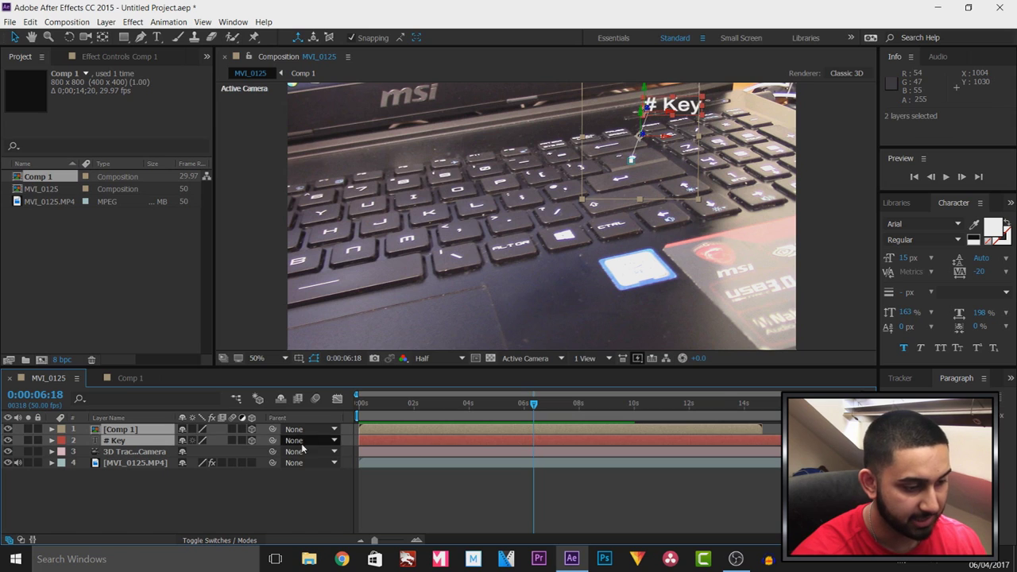
pyautogui.moveTo(376, 431); pyautogui.dragTo(531, 433)
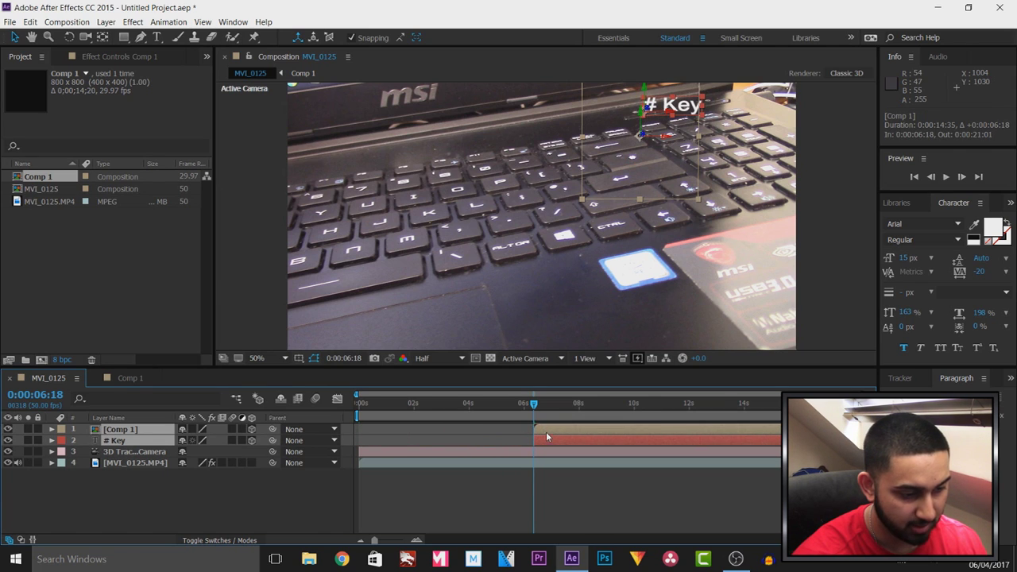
# Step: Preview the footage from about 3 seconds to check the callout's entrance at 6:18
pyautogui.moveTo(373, 540)
pyautogui.mouseDown()
pyautogui.moveTo(402, 539)
pyautogui.moveTo(374, 541)
pyautogui.mouseUp()
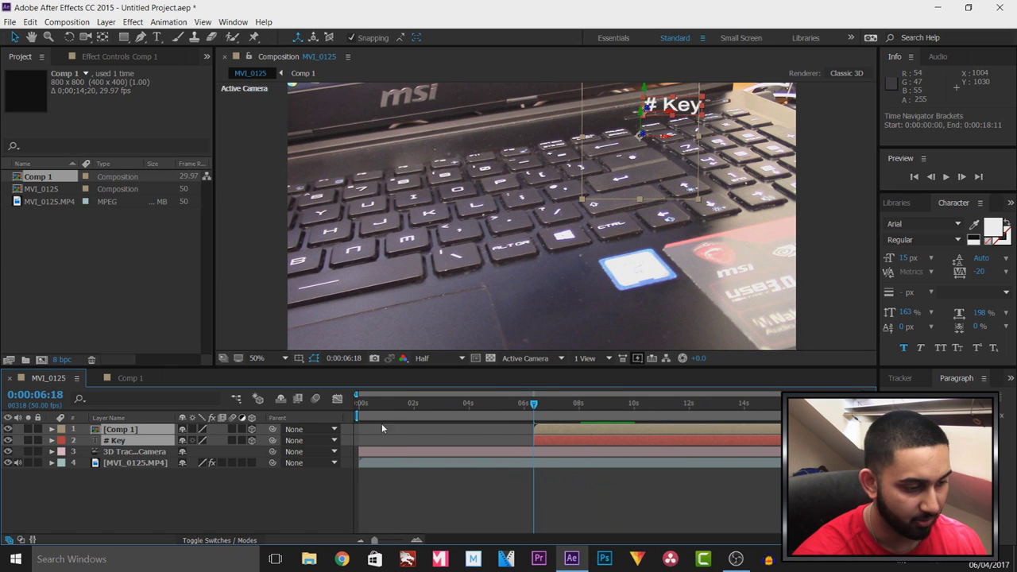
pyautogui.click(388, 402)
pyautogui.click(443, 403)
pyautogui.press('space')
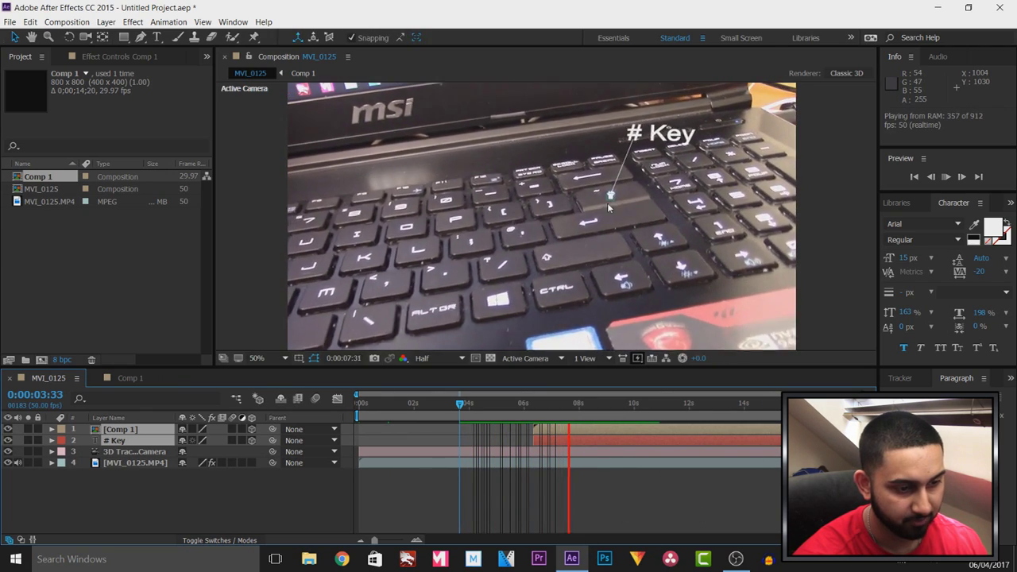
pyautogui.click(580, 434)
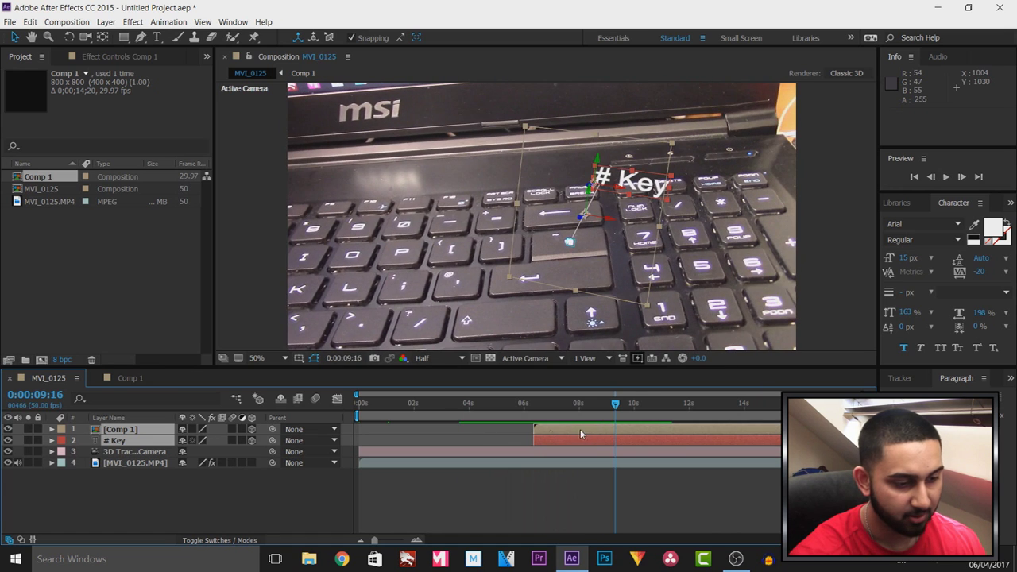
pyautogui.click(523, 407)
pyautogui.press('space')
pyautogui.press('space')
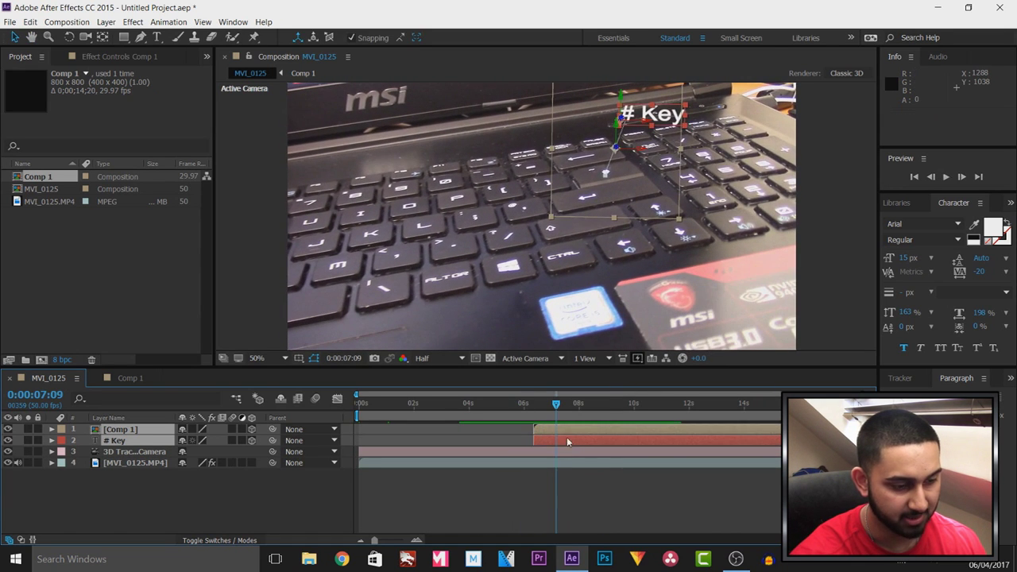
pyautogui.moveTo(555, 415); pyautogui.dragTo(532, 413)
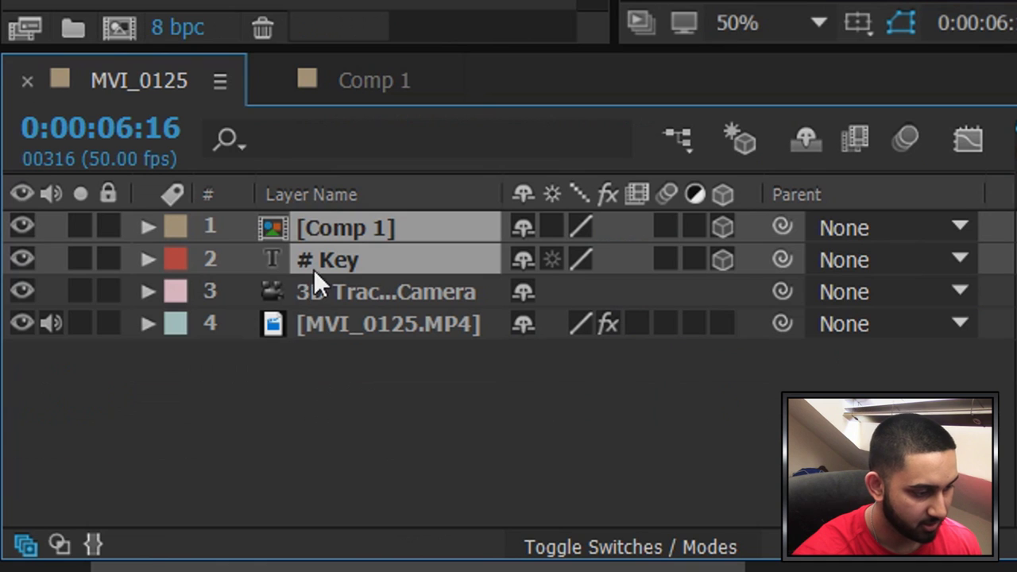
# Step: Keyframe the # Key label's Opacity at 0% at 0:00:06:16
pyautogui.click(148, 260)
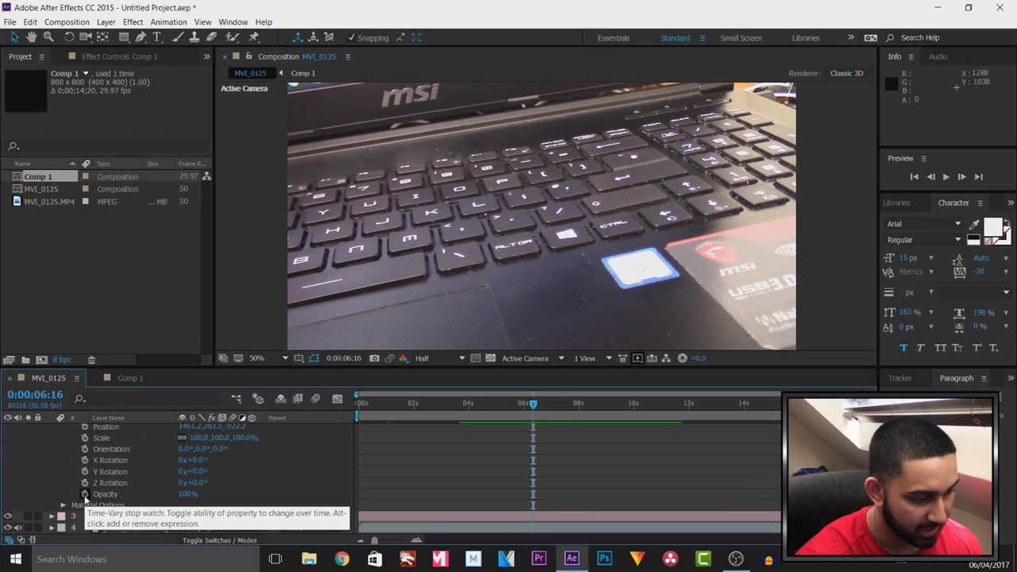
pyautogui.click(85, 494)
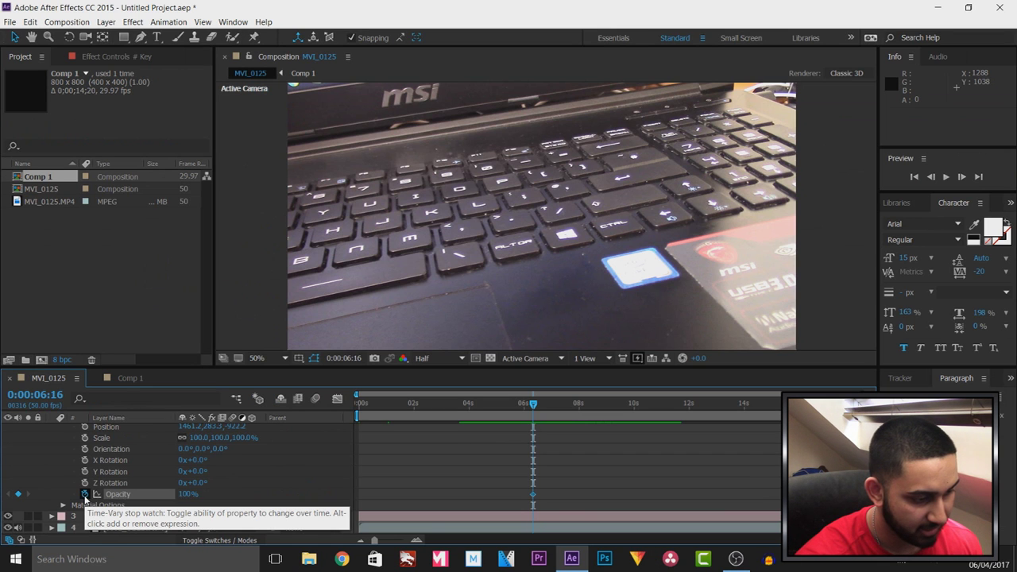
pyautogui.click(188, 493)
pyautogui.write('0')
pyautogui.press('Return')
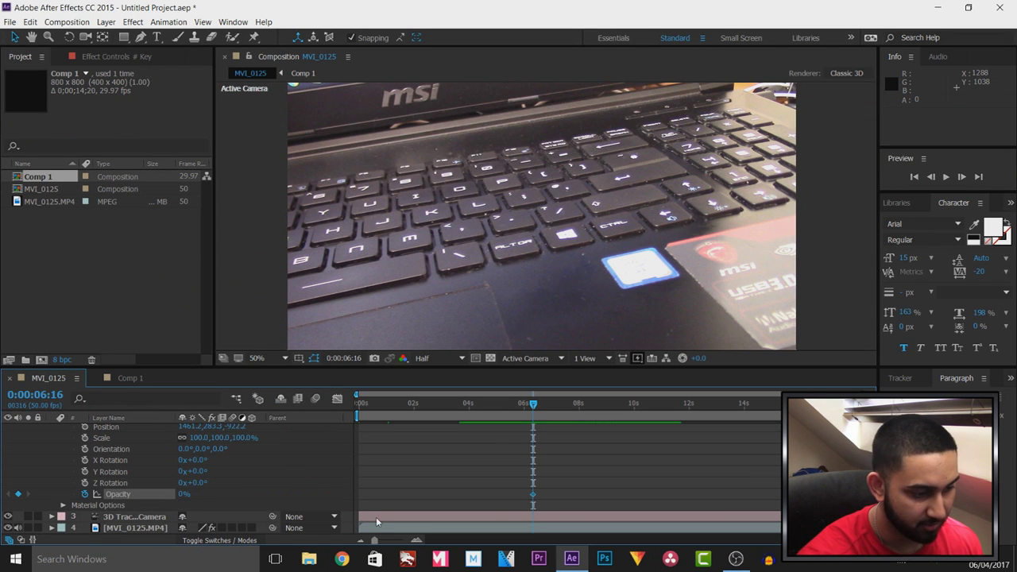
# Step: Keyframe the label's Opacity to 100% at 0:00:07:39 and preview the fade-in
pyautogui.moveTo(539, 409); pyautogui.dragTo(573, 407)
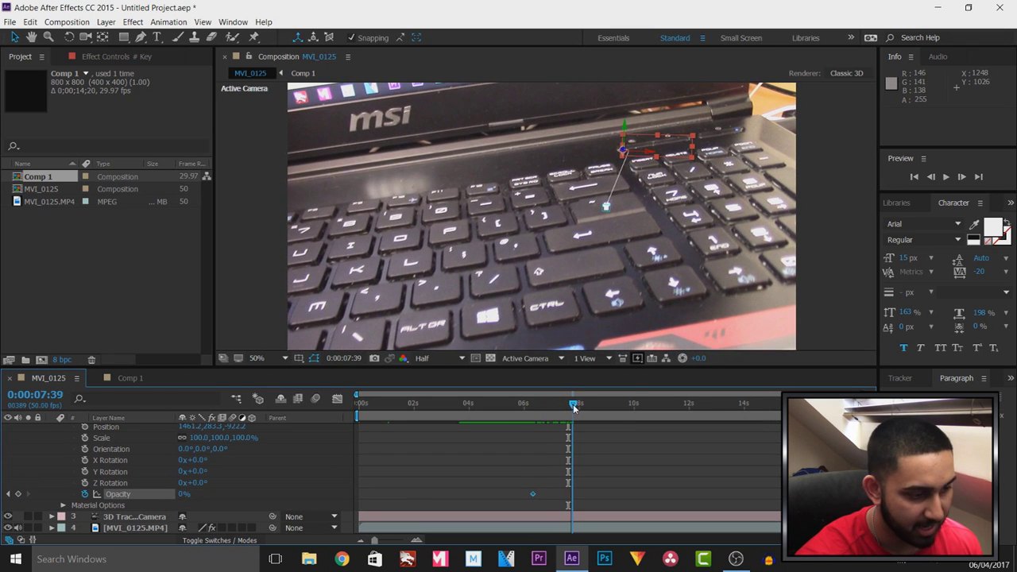
pyautogui.click(185, 494)
pyautogui.write('1')
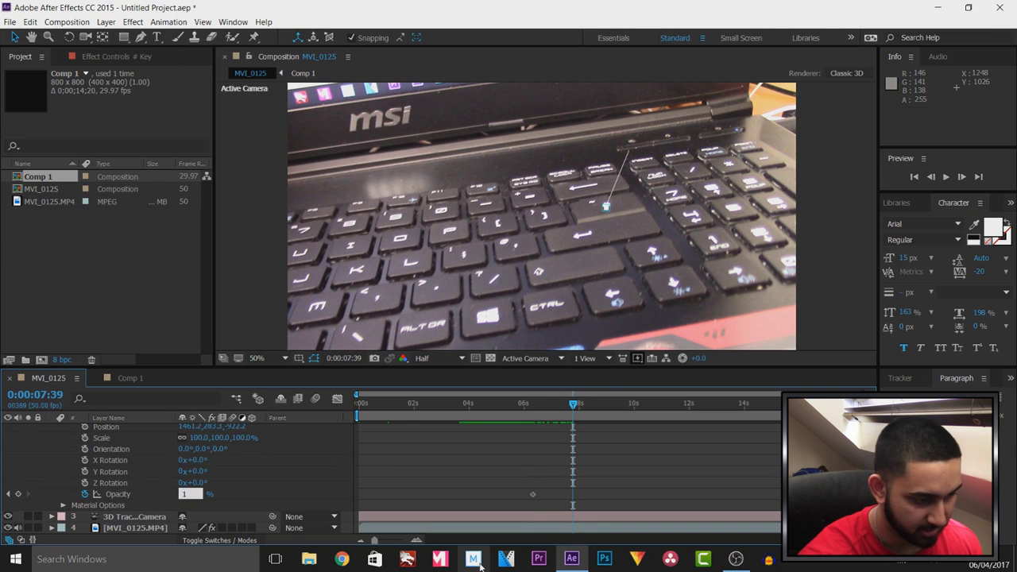
pyautogui.write('00')
pyautogui.press('Return')
pyautogui.scroll(3, 116, 460)
pyautogui.click(51, 441)
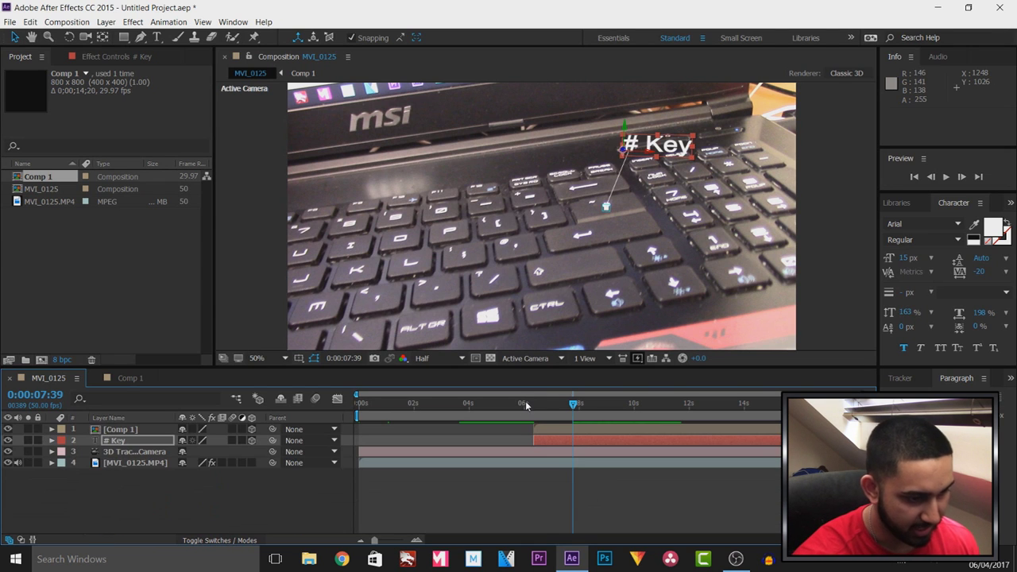
pyautogui.press('space')
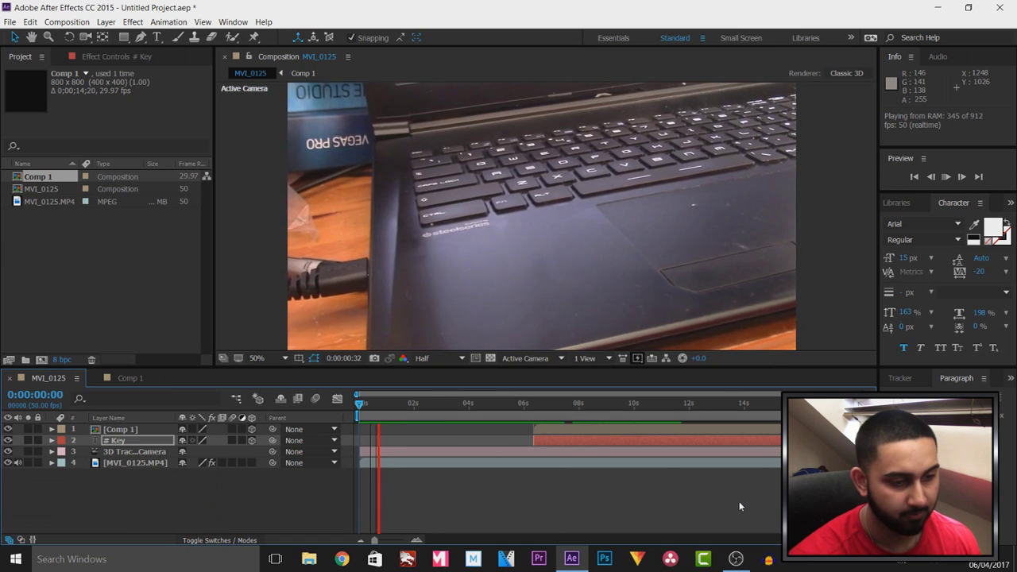